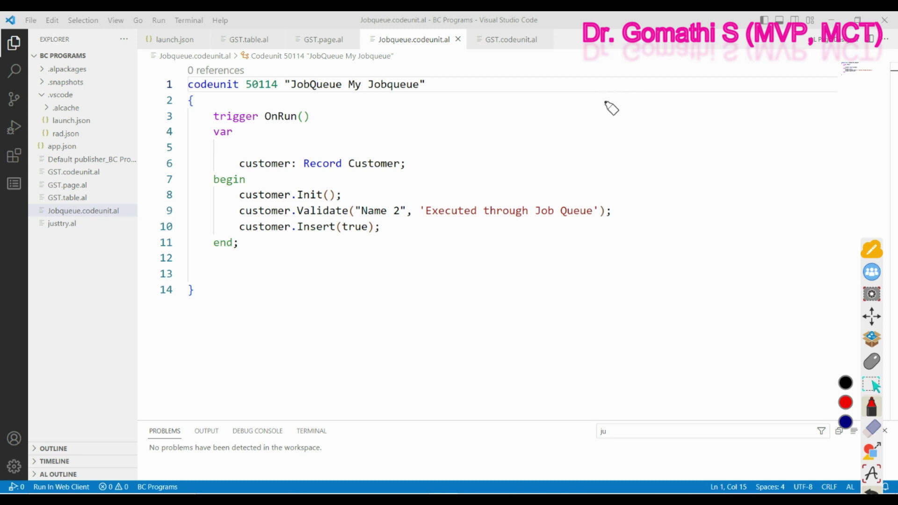
Handwrite "Job" and "Recurring" in red ink over the code editor, and clear the annotations
click(575, 91)
mouse_move(584, 92)
mouse_down()
mouse_move(611, 161)
mouse_move(637, 122)
mouse_move(681, 124)
mouse_move(665, 151)
mouse_up()
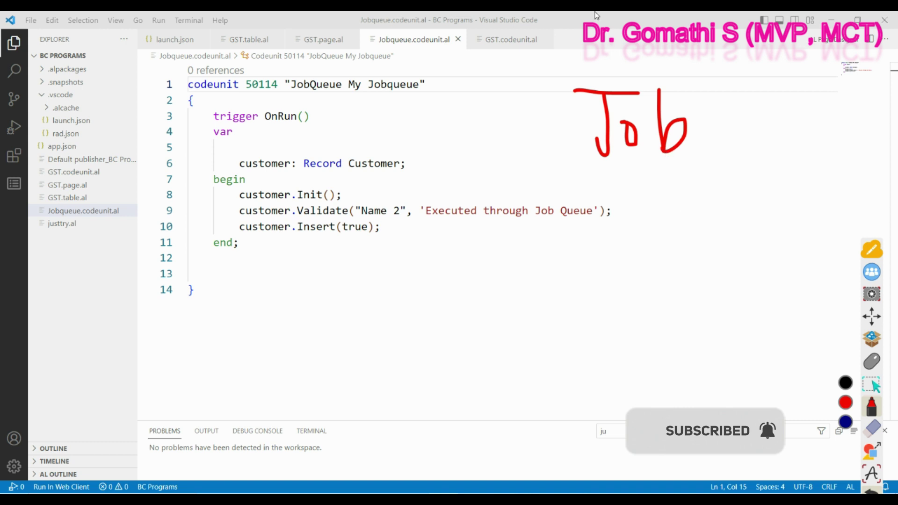
mouse_move(574, 303)
mouse_down()
mouse_move(594, 217)
mouse_move(625, 266)
mouse_move(692, 291)
mouse_move(769, 286)
mouse_move(796, 260)
mouse_move(831, 316)
mouse_move(817, 325)
mouse_up()
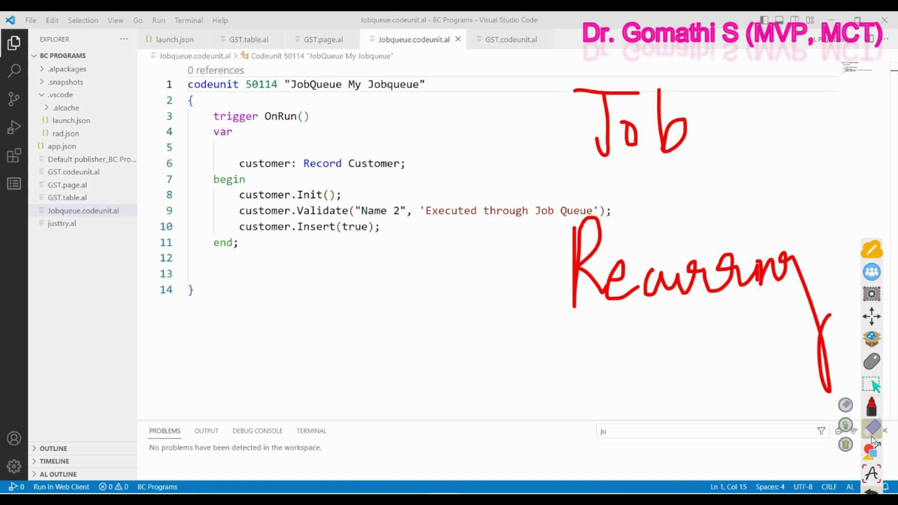
click(880, 366)
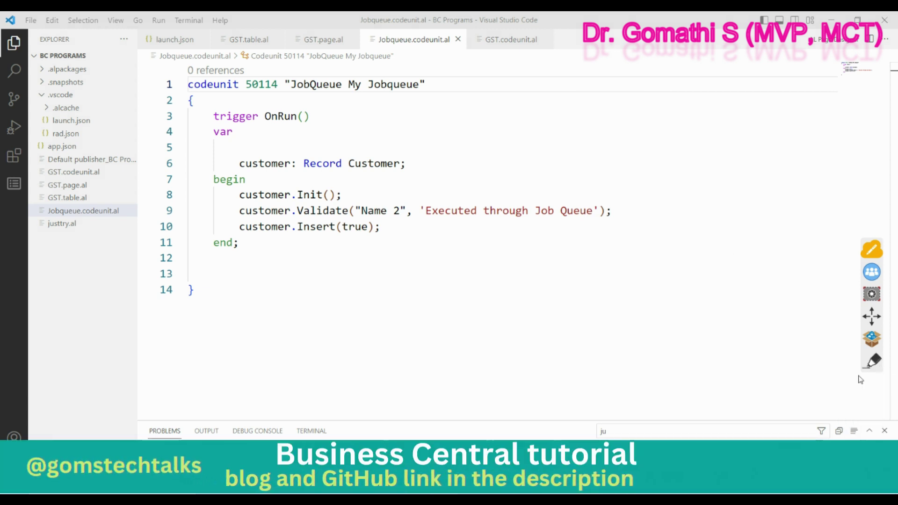
Switch to Business Central in the browser, search for "job queue" and open the Job Queue Entries list
mouse_move(328, 497)
click(265, 419)
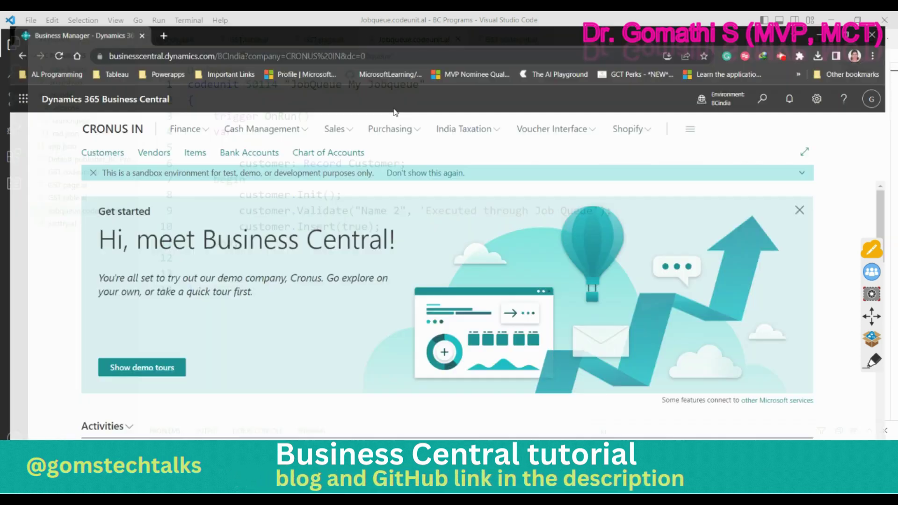
click(772, 85)
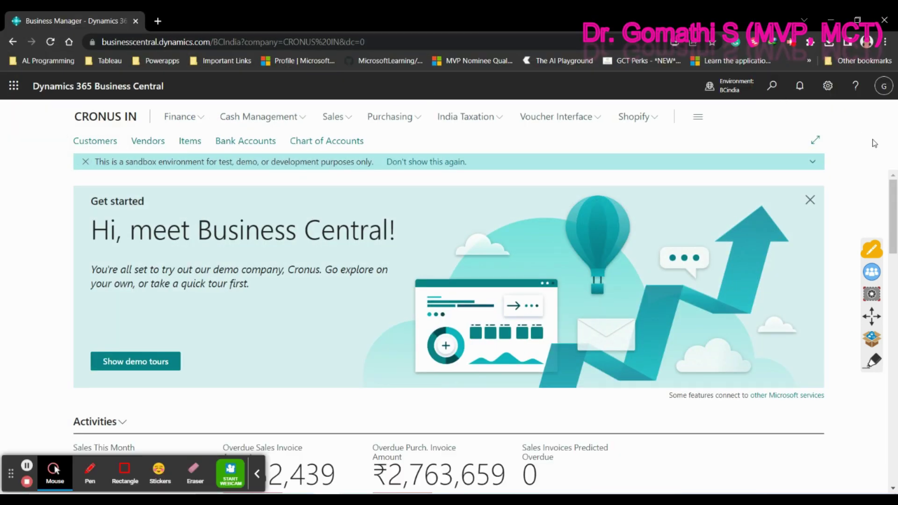
text(jo)
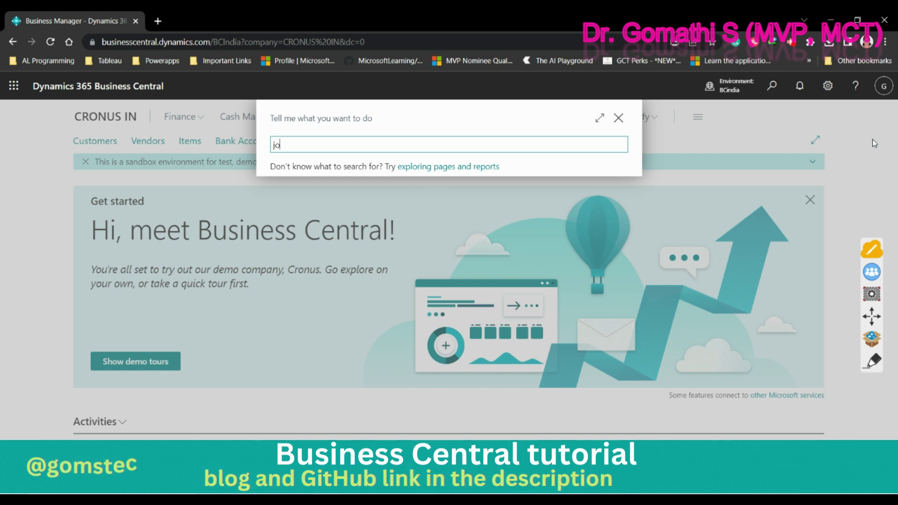
text(b queue)
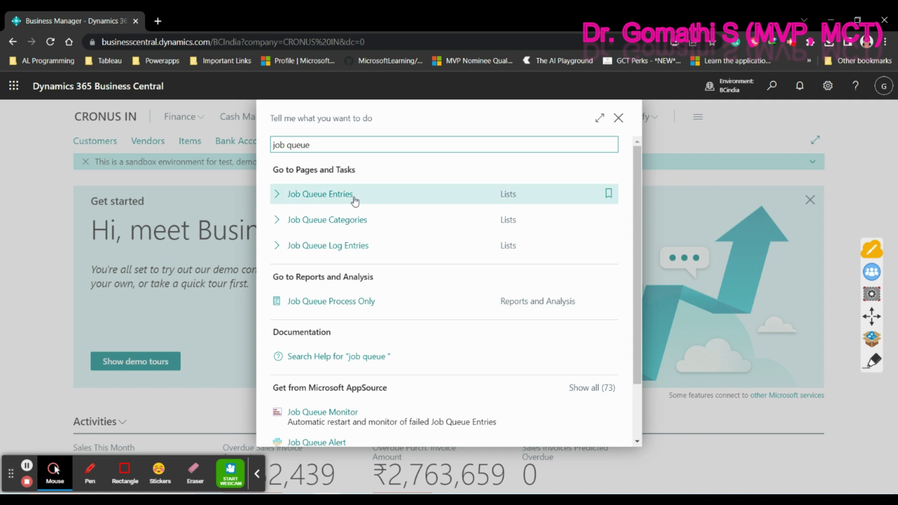
click(354, 201)
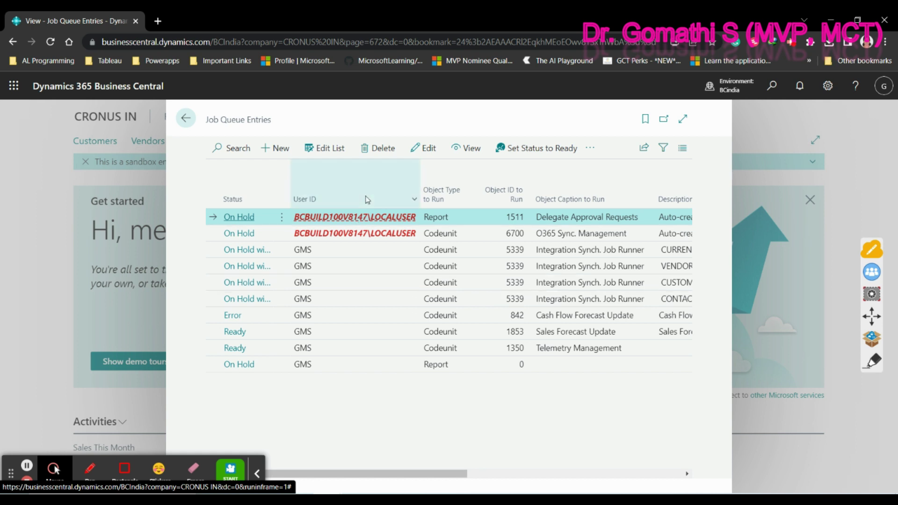
Create a new entry in the Job Queue Entries list
mouse_move(368, 199)
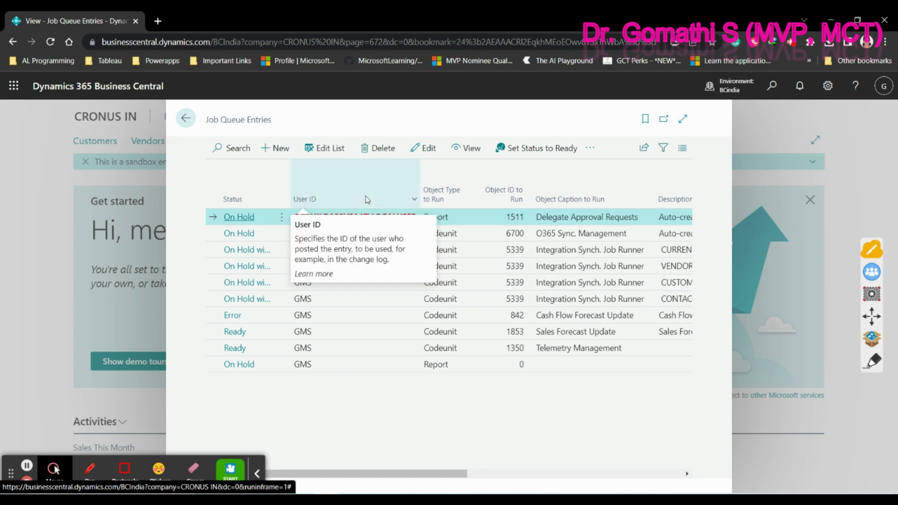
mouse_move(271, 202)
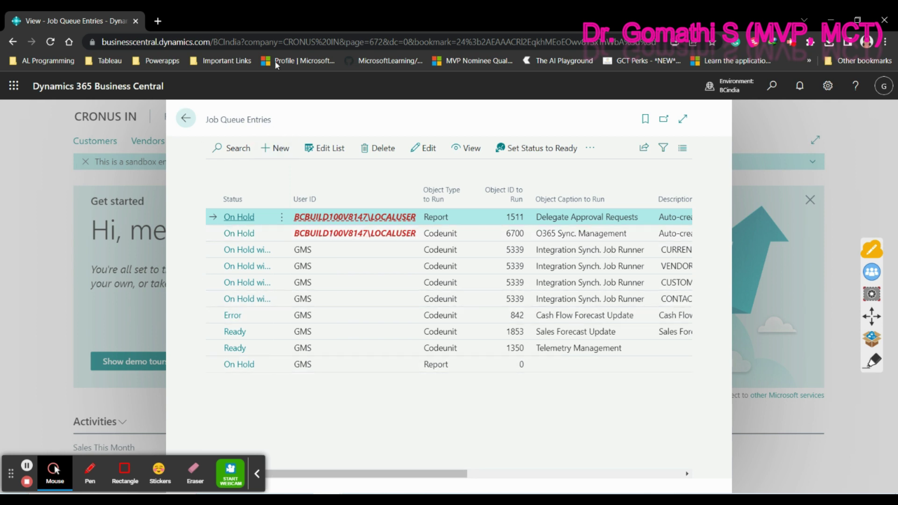
click(280, 151)
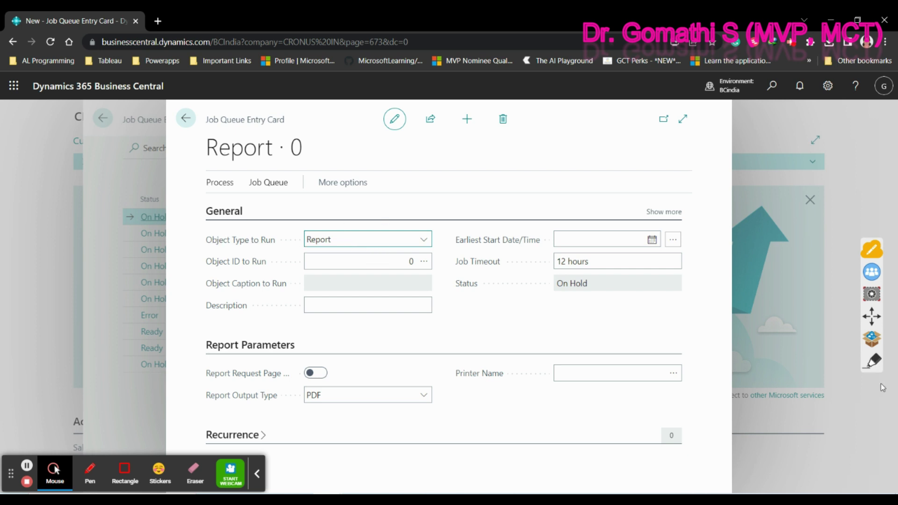
Outline the General section of the entry card in red ink, and clear the annotation
click(872, 361)
mouse_move(354, 198)
mouse_down()
mouse_move(183, 201)
mouse_move(182, 312)
mouse_move(456, 323)
mouse_move(722, 271)
mouse_move(415, 197)
mouse_move(286, 191)
mouse_up()
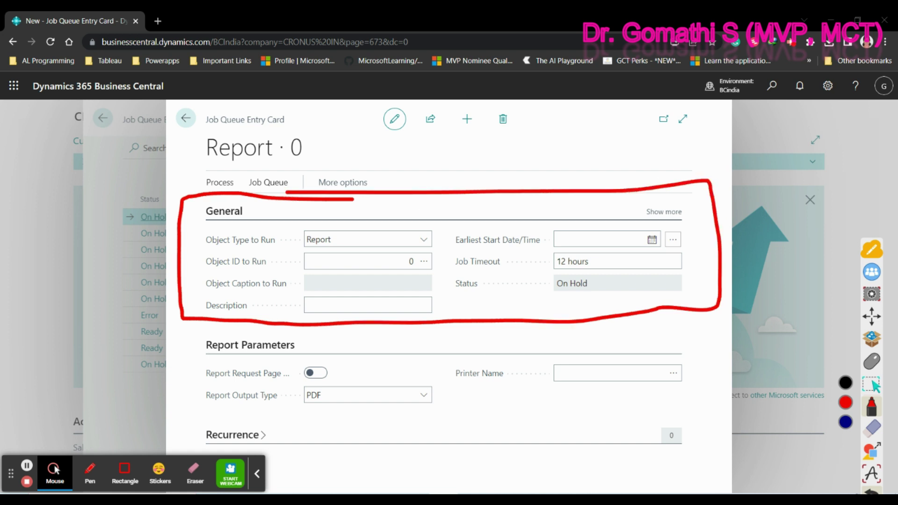
click(873, 428)
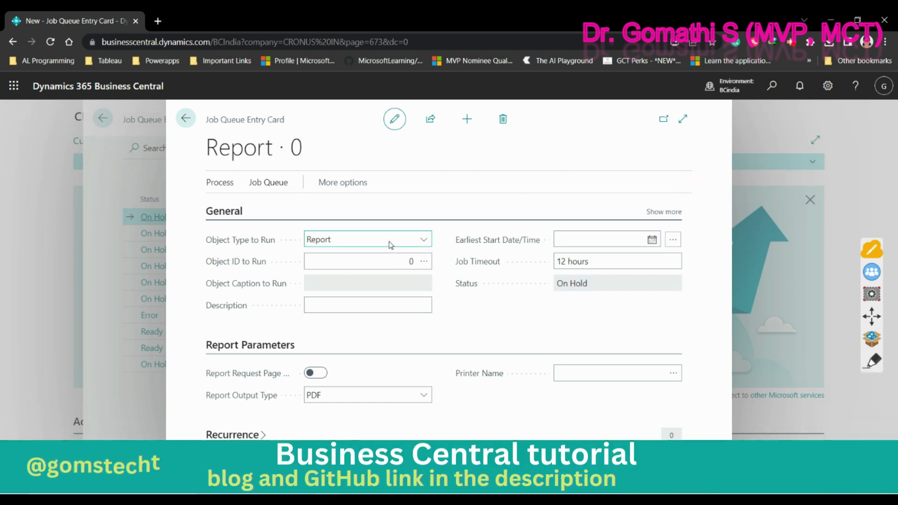
Set the entry to run codeunit 50114, checking the "Name 2" validation line in Visual Studio Code in between
click(351, 239)
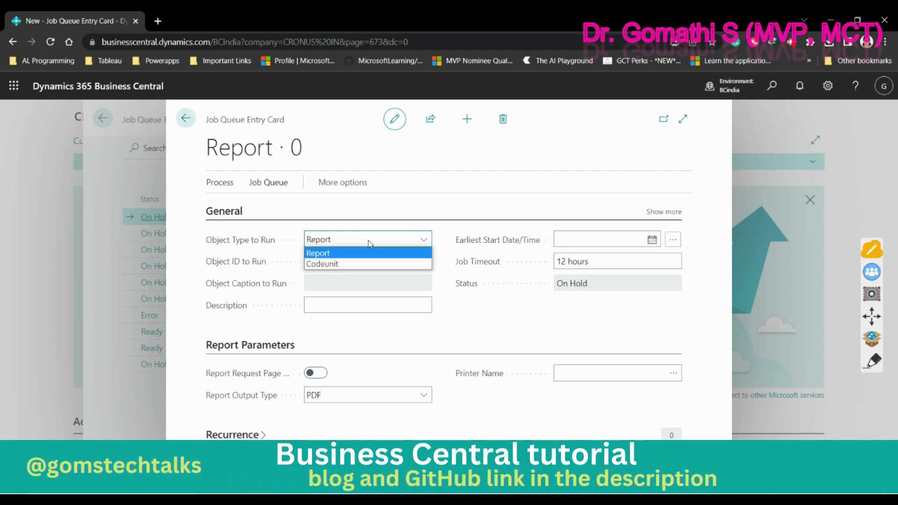
click(364, 263)
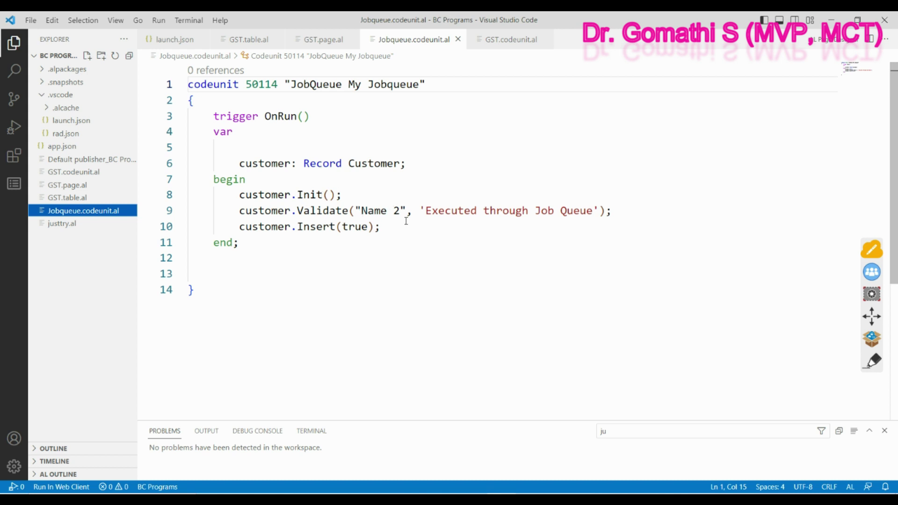
click(364, 212)
drag(425, 211, 595, 211)
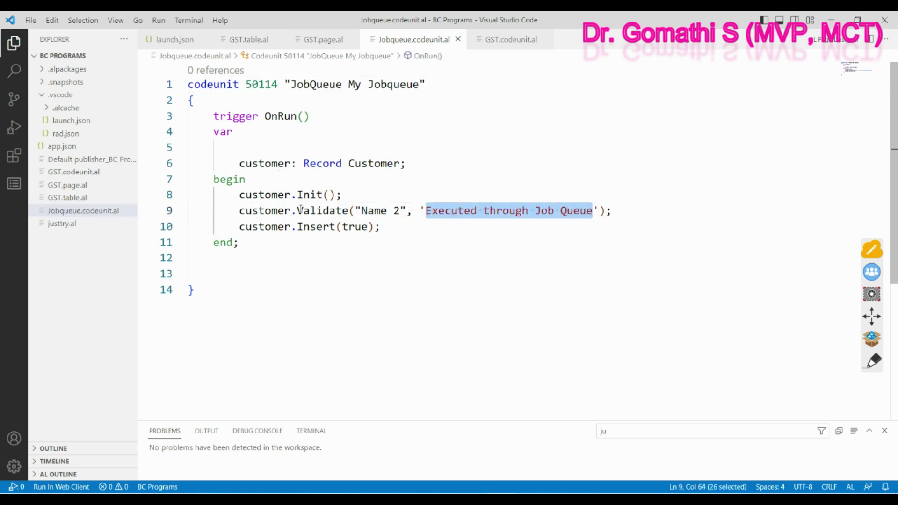
drag(362, 211, 407, 211)
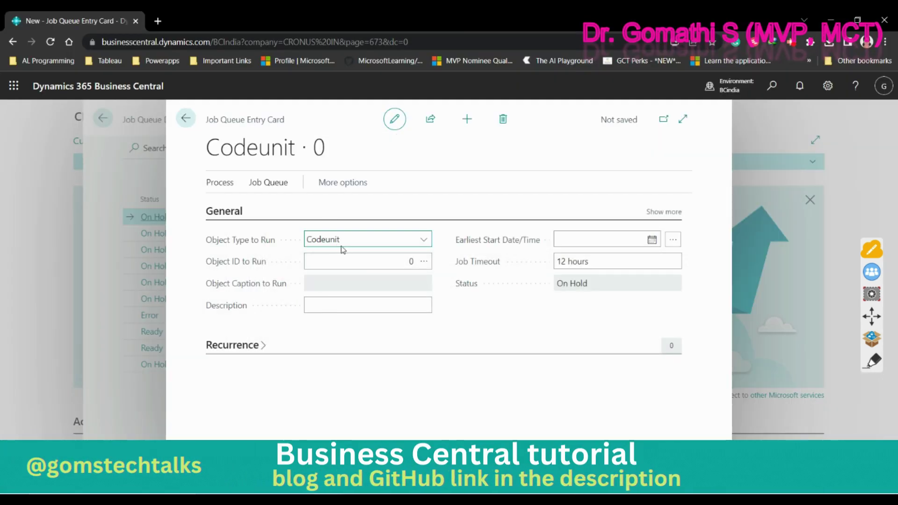
click(411, 261)
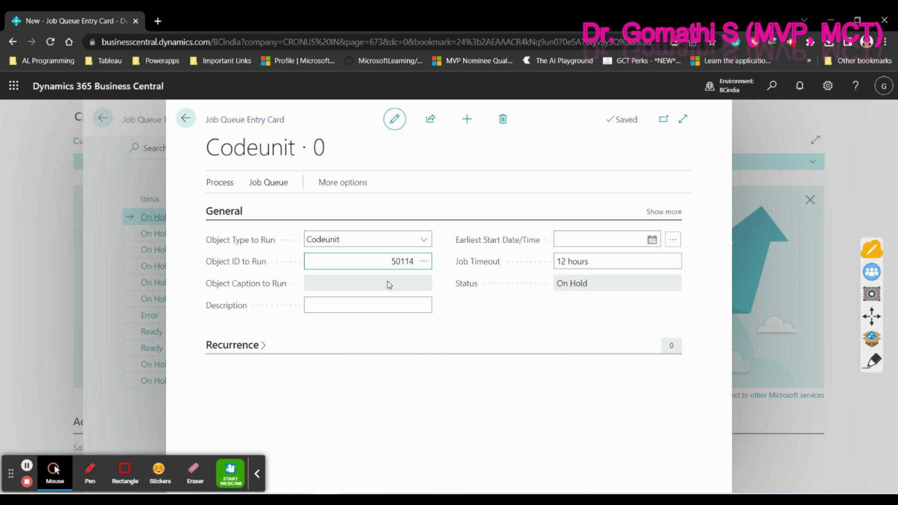
click(387, 280)
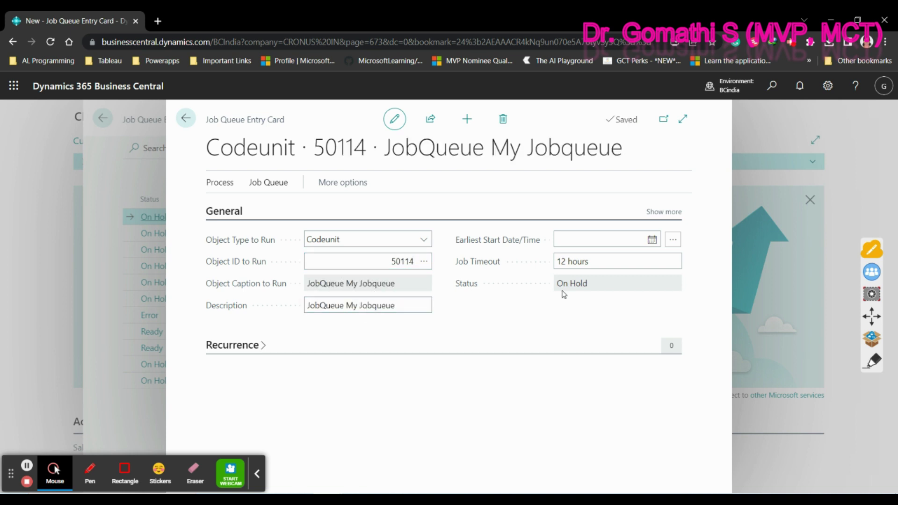
Set the entry's Earliest Start Date/Time to 2/27/2023
click(561, 262)
mouse_move(473, 247)
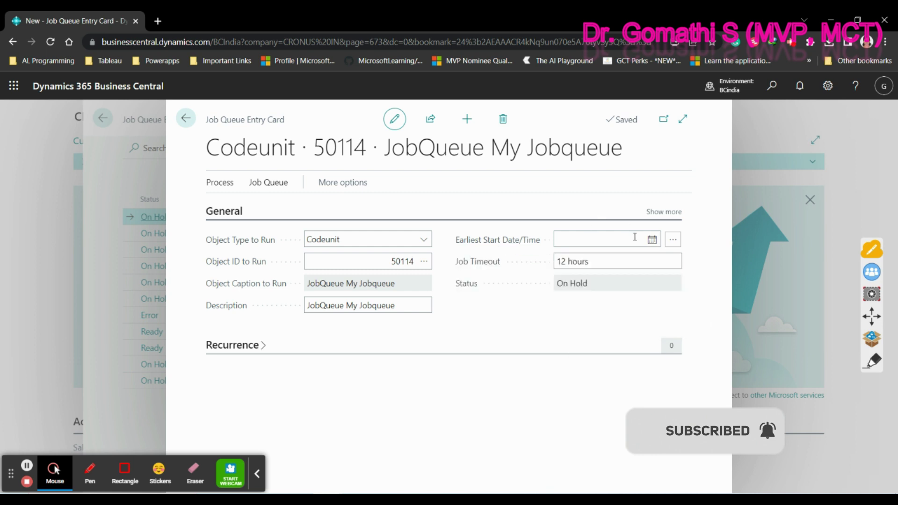
click(652, 240)
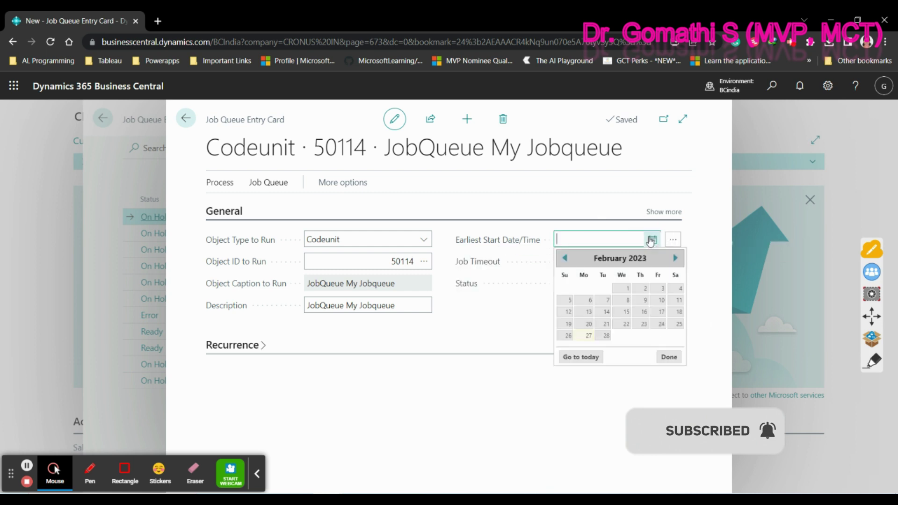
click(594, 335)
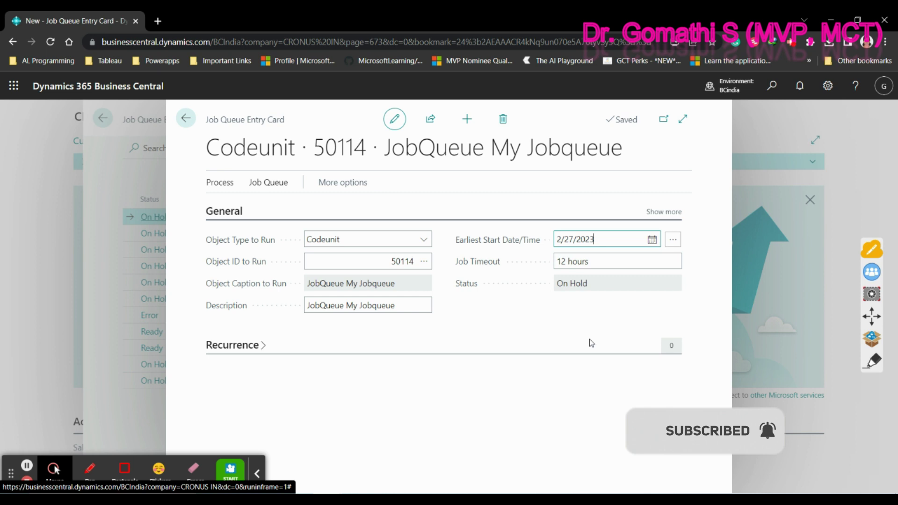
click(591, 260)
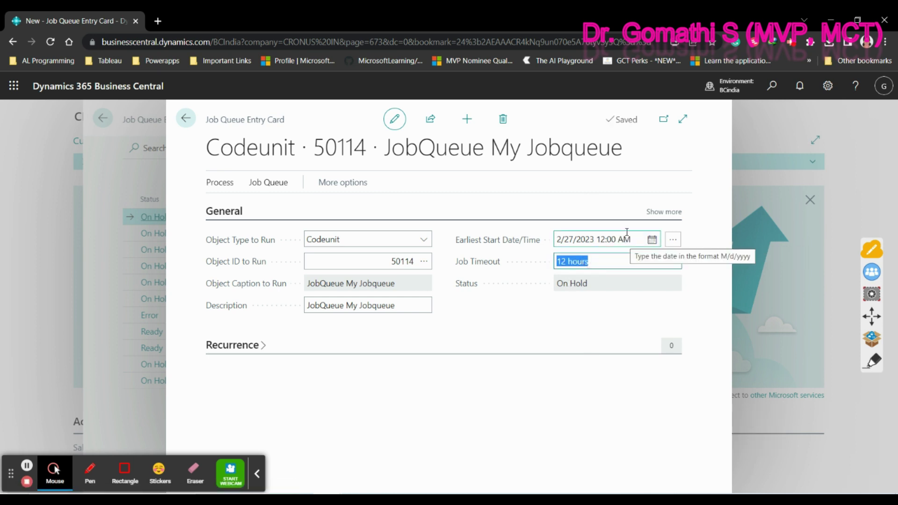
Change the entry's Earliest Start Date/Time to 2/28/2023
click(627, 236)
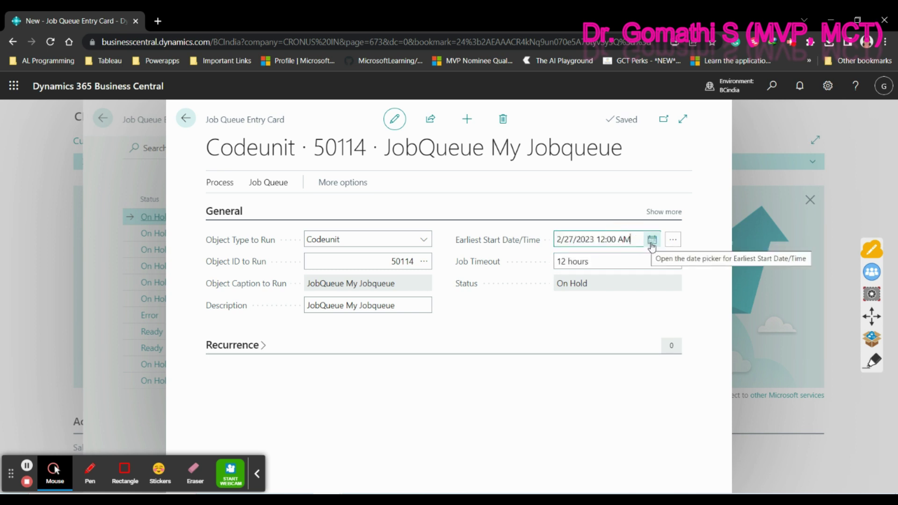
click(652, 240)
click(608, 334)
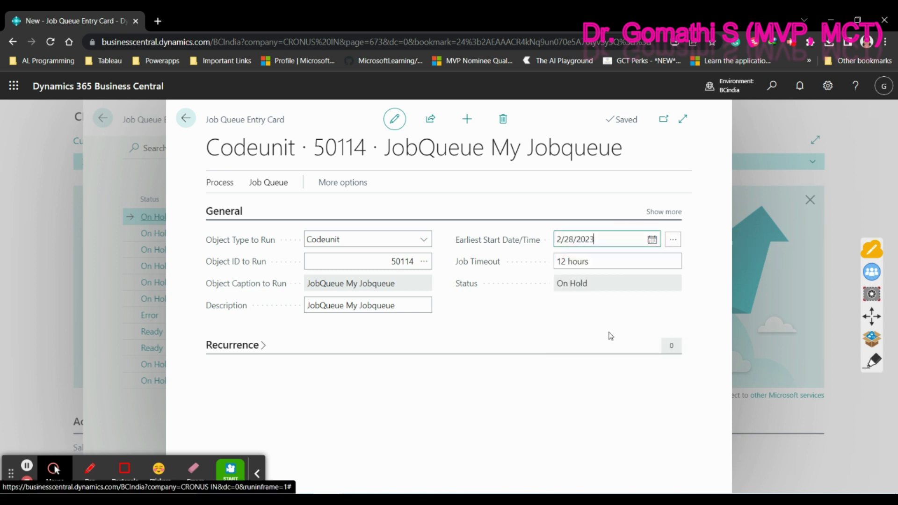
click(609, 257)
click(587, 284)
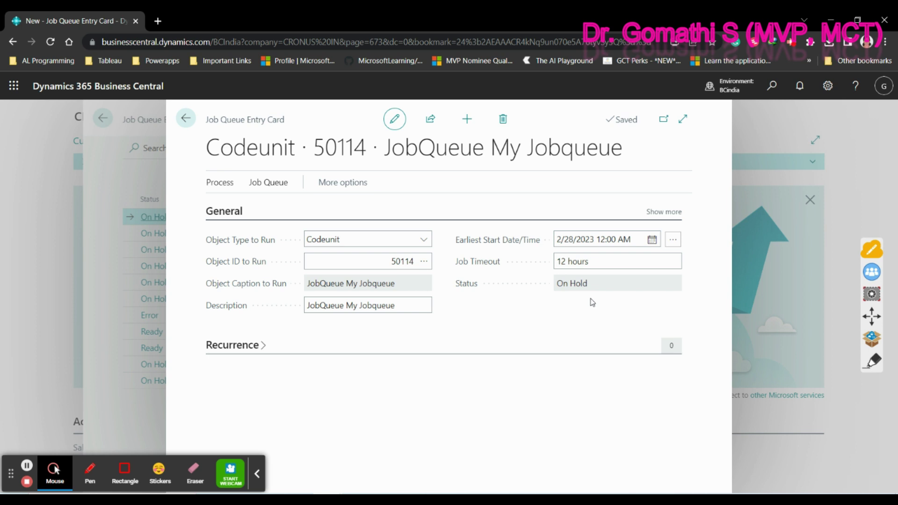
Circle the General section's option for showing more fields in red ink, and clear the annotation
click(362, 306)
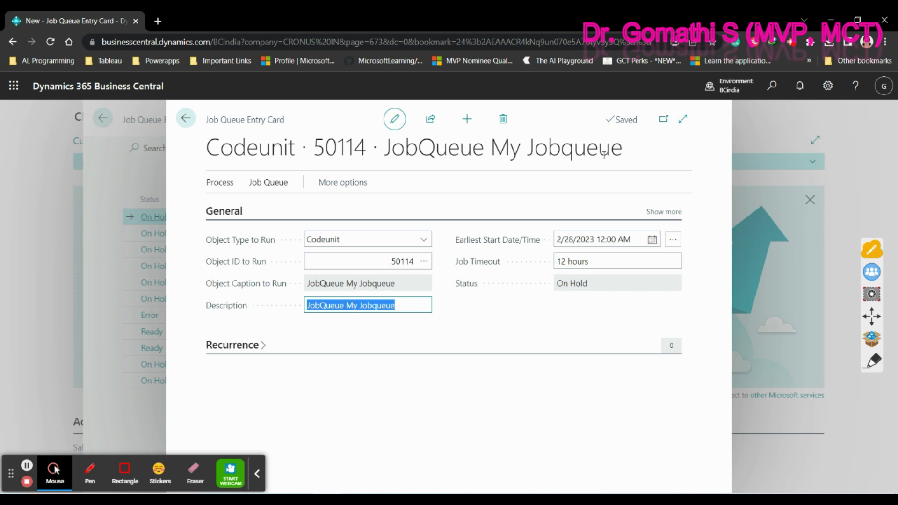
click(878, 359)
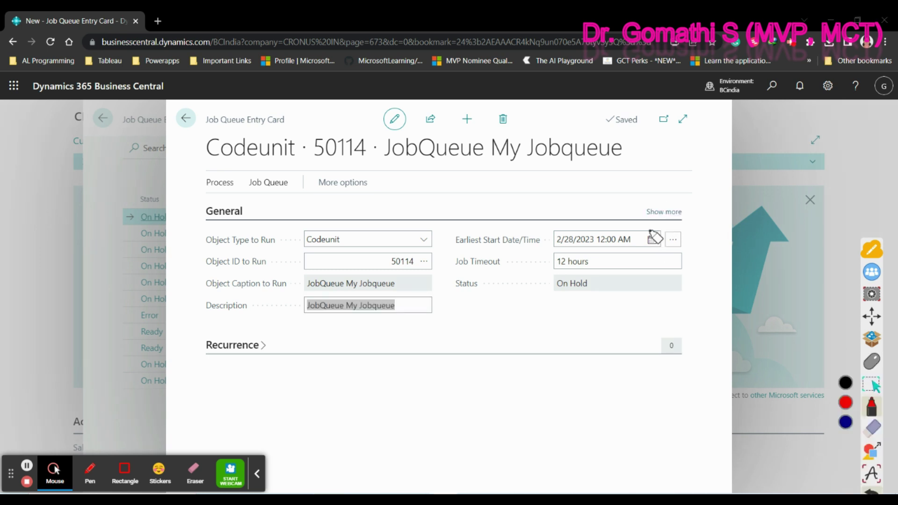
mouse_move(678, 203)
mouse_down()
mouse_move(622, 206)
mouse_move(664, 184)
mouse_move(631, 187)
mouse_up()
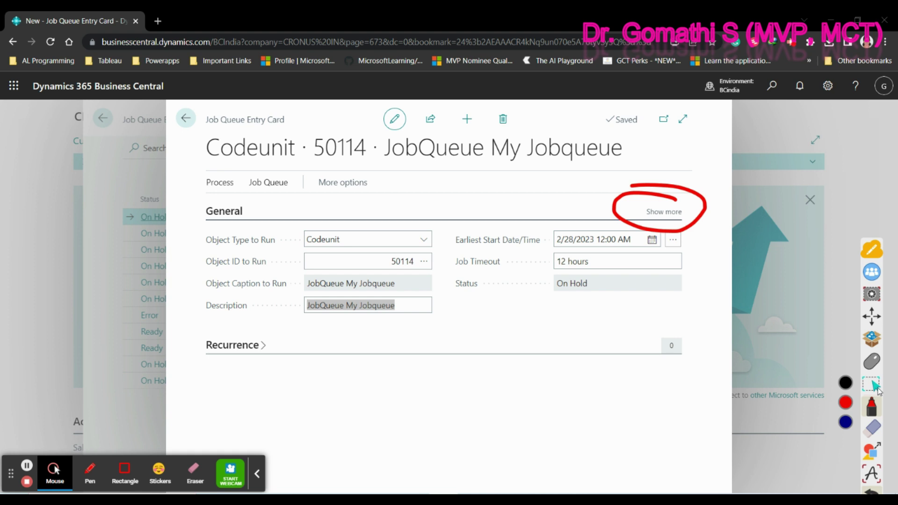
click(872, 427)
click(873, 427)
Show the additional General fields and examine Parameter String, Job Queue Category, Maximum No. of Attempts to Run and Rerun Delay
click(664, 212)
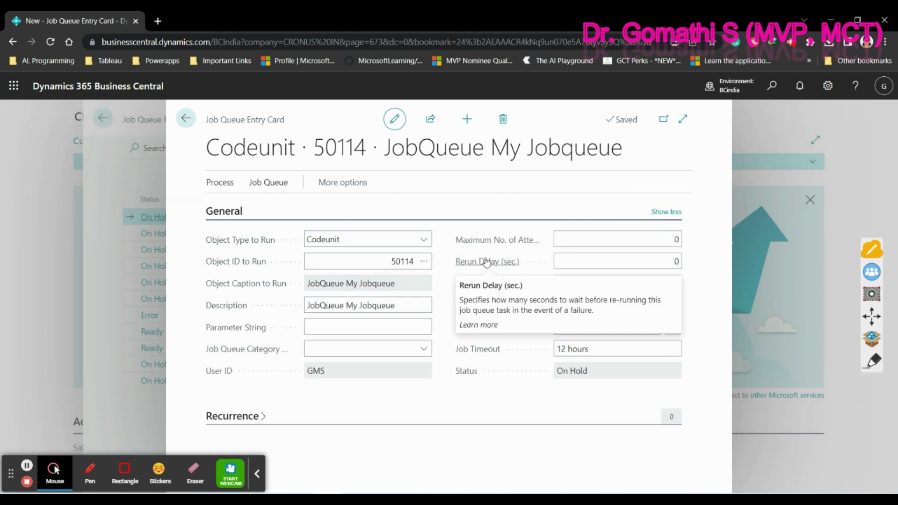
click(349, 333)
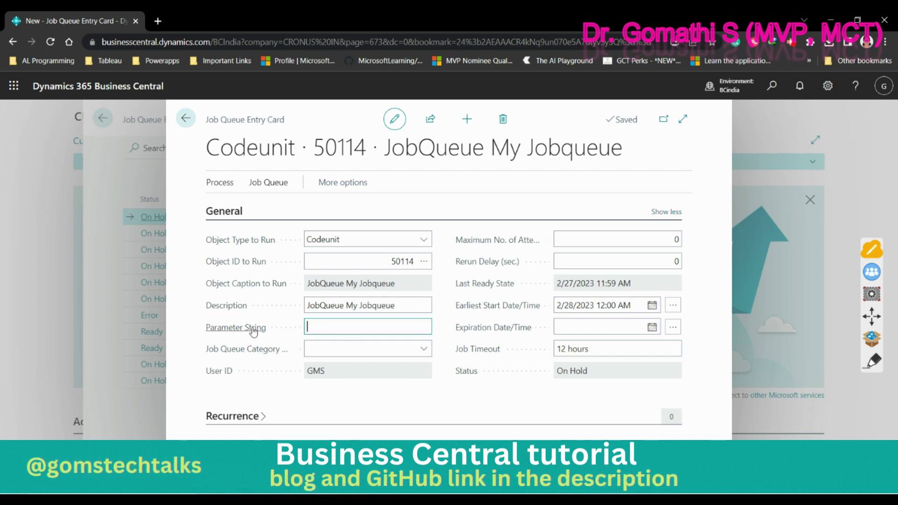
mouse_move(253, 332)
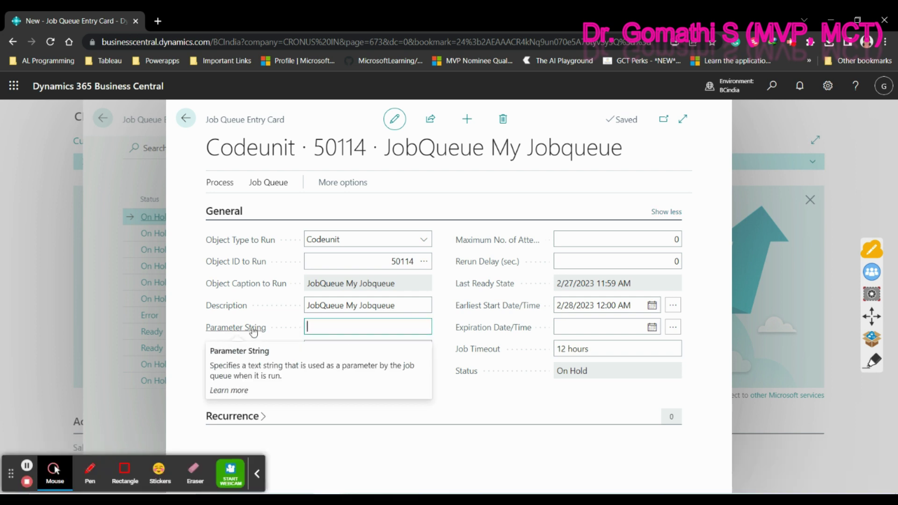
click(312, 351)
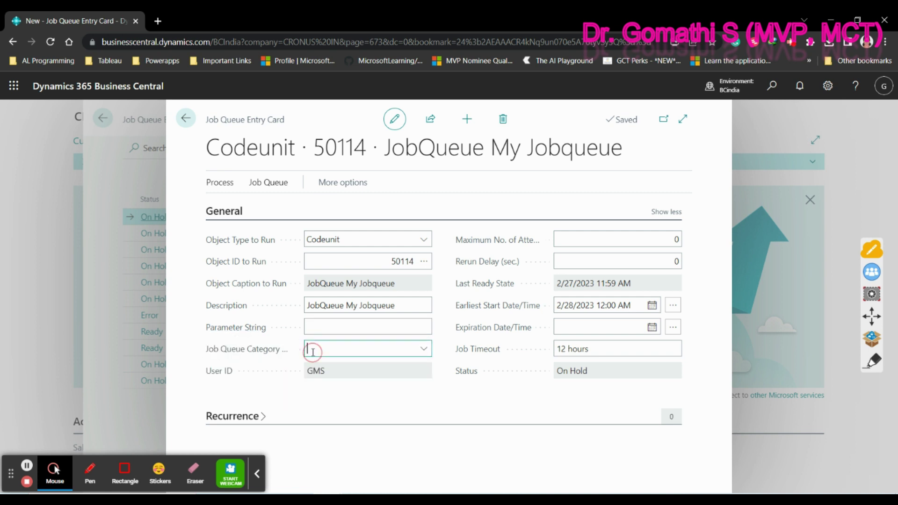
click(423, 349)
key(Escape)
click(606, 234)
mouse_move(506, 247)
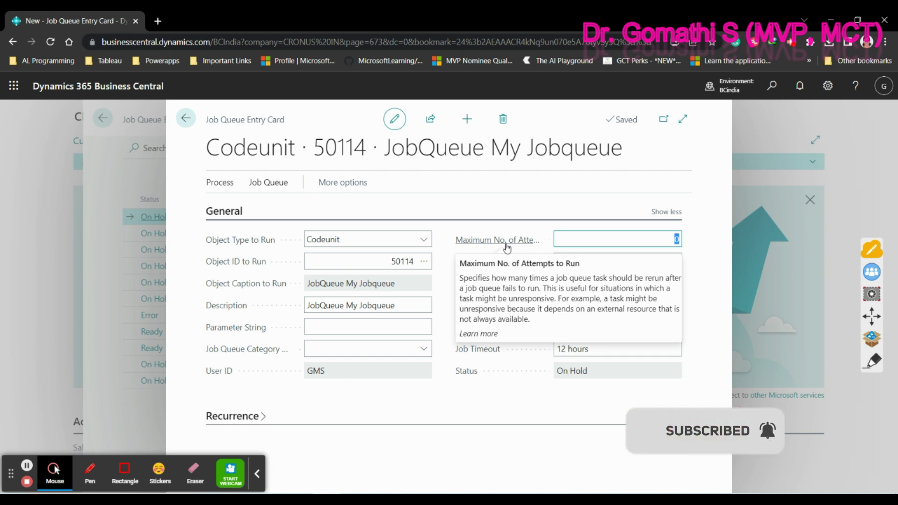
mouse_move(491, 267)
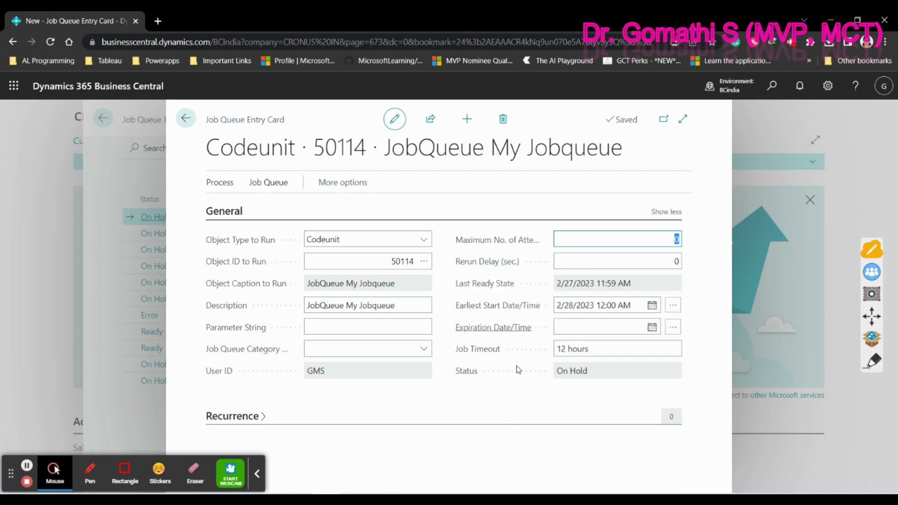
Expand the Recurrence section and enable the job to run on Mondays, Tuesdays, Wednesdays and Fridays
mouse_move(500, 333)
click(237, 416)
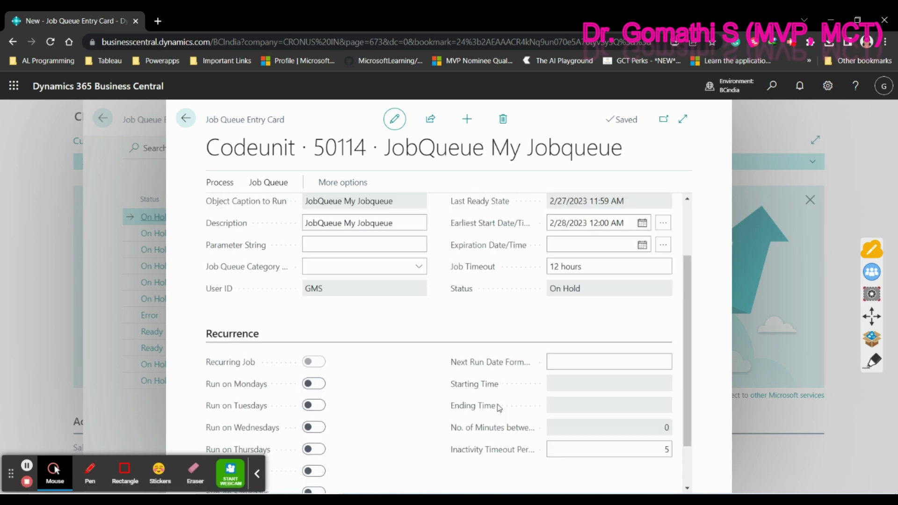
scroll(497, 405, up, 1)
mouse_move(498, 408)
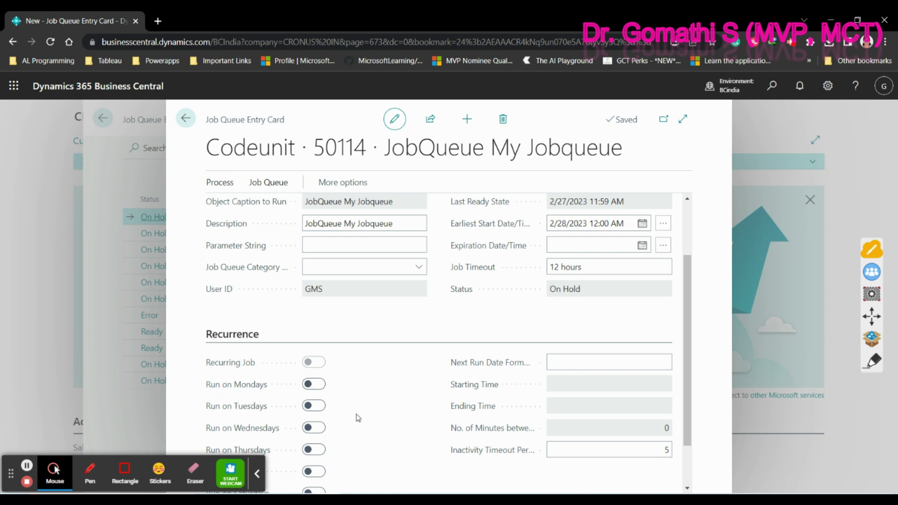
click(317, 385)
click(317, 406)
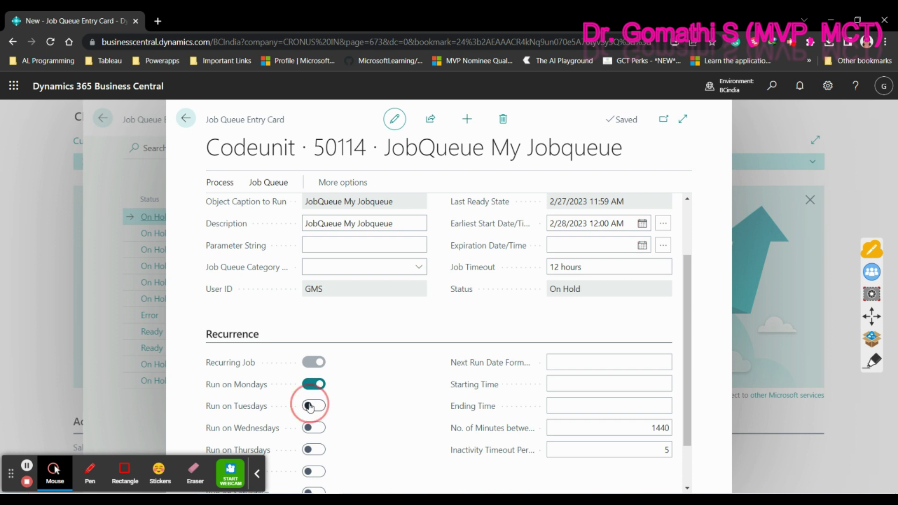
click(318, 428)
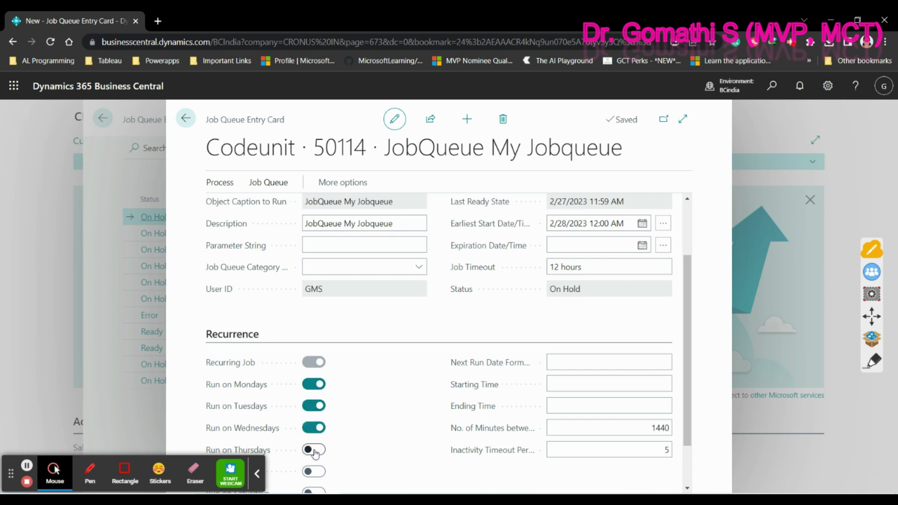
scroll(367, 433, down, 1)
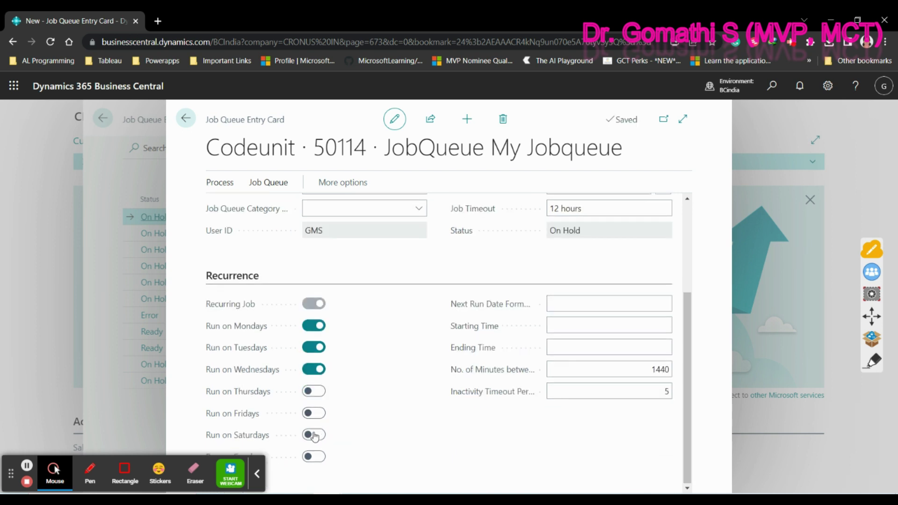
click(316, 413)
Set the recurrence Starting Time to 10:30 PM
mouse_move(496, 307)
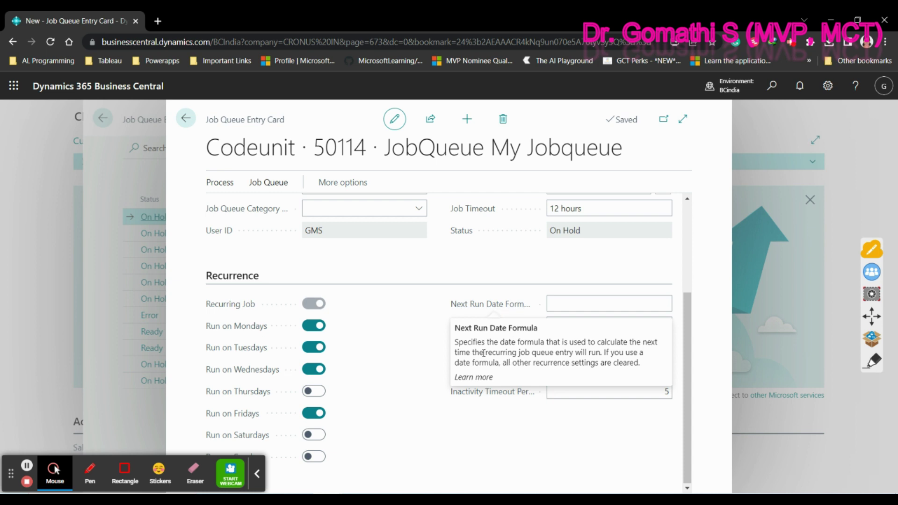
mouse_move(471, 334)
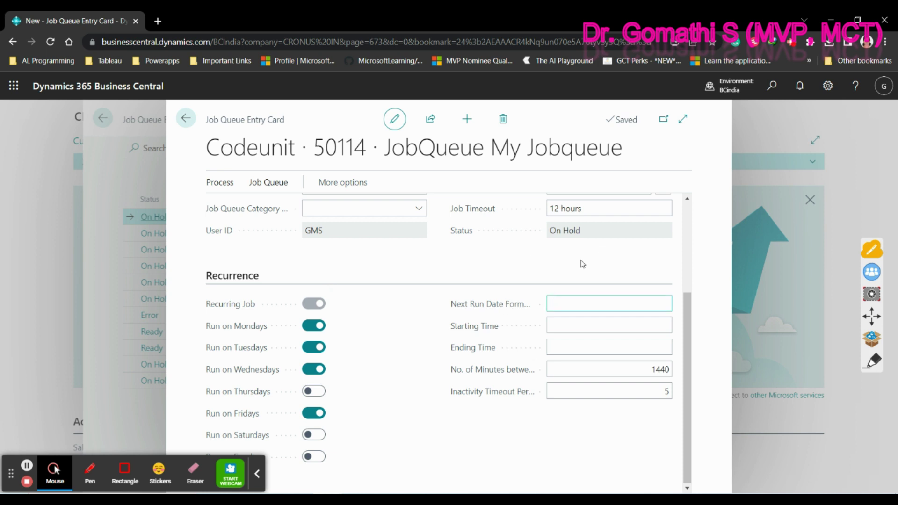
click(560, 329)
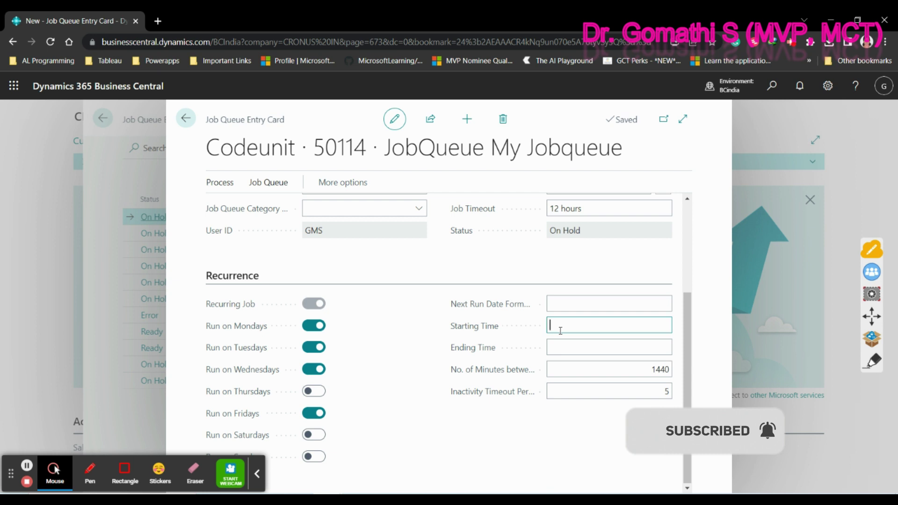
text(12:00)
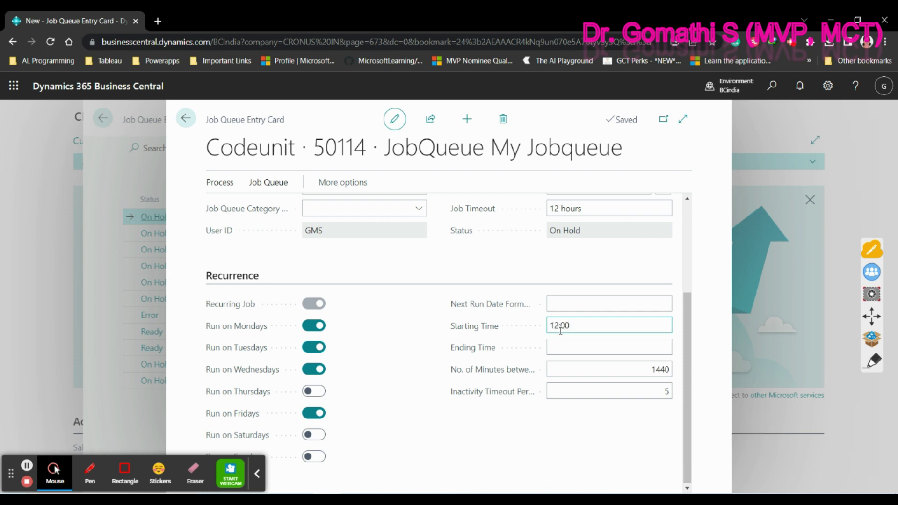
key(BackSpace)
key(BackSpace)
key(BackSpace)
key(BackSpace)
text(110:30)
text( PM)
click(560, 349)
click(595, 232)
click(588, 325)
click(704, 266)
click(576, 349)
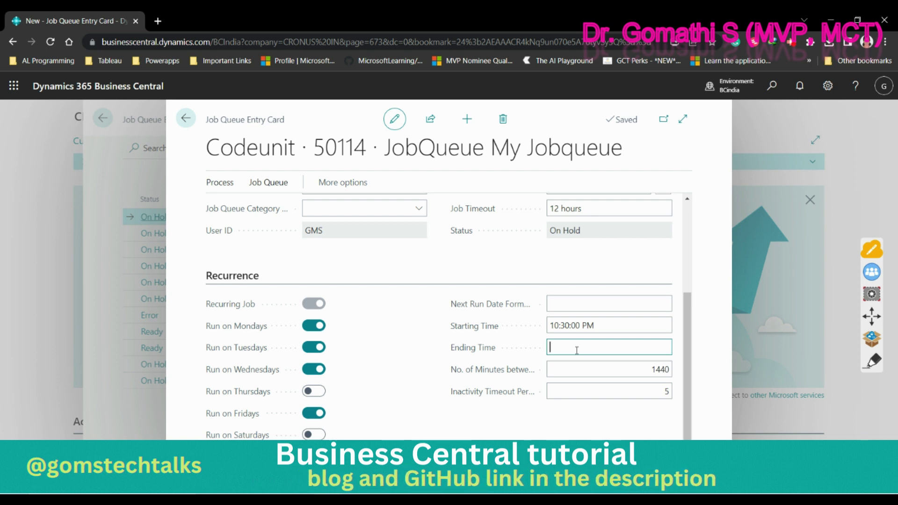
Change the entry's Earliest Start Date/Time to 2/27/2023 6:00 PM
scroll(570, 286, up, 3)
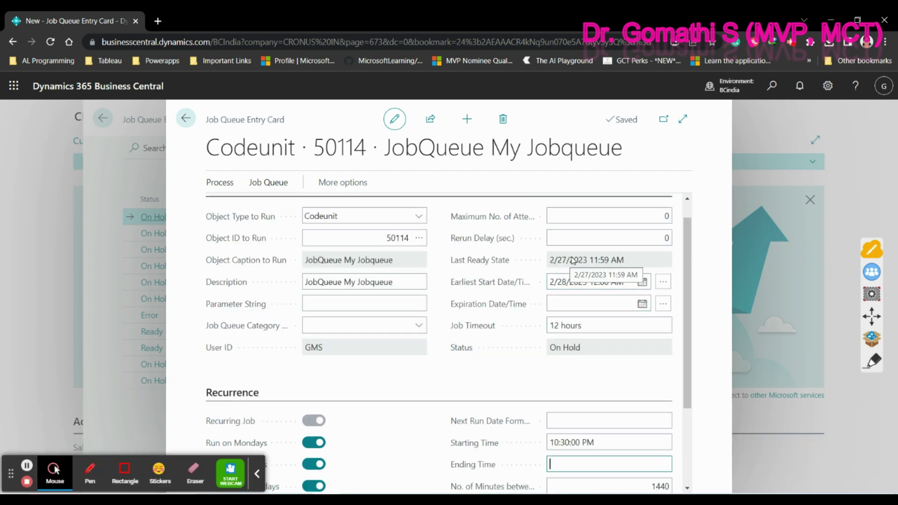
click(586, 284)
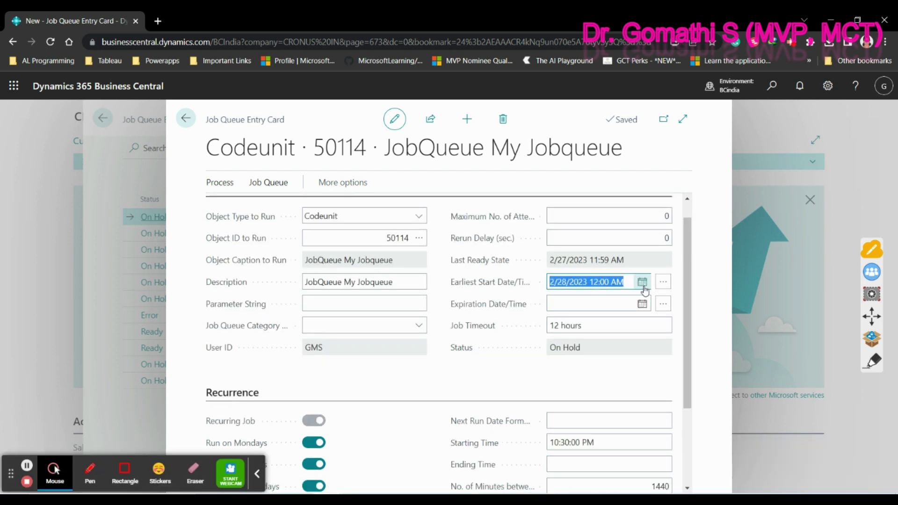
click(643, 283)
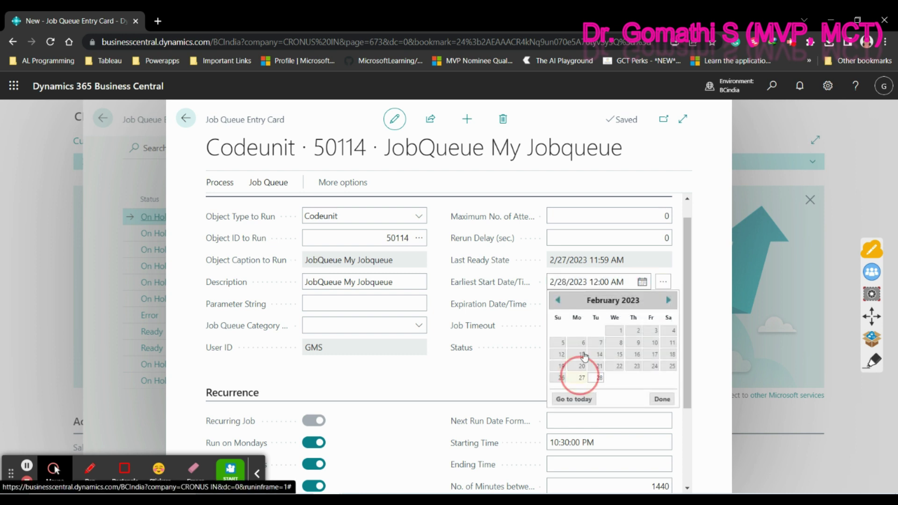
click(595, 368)
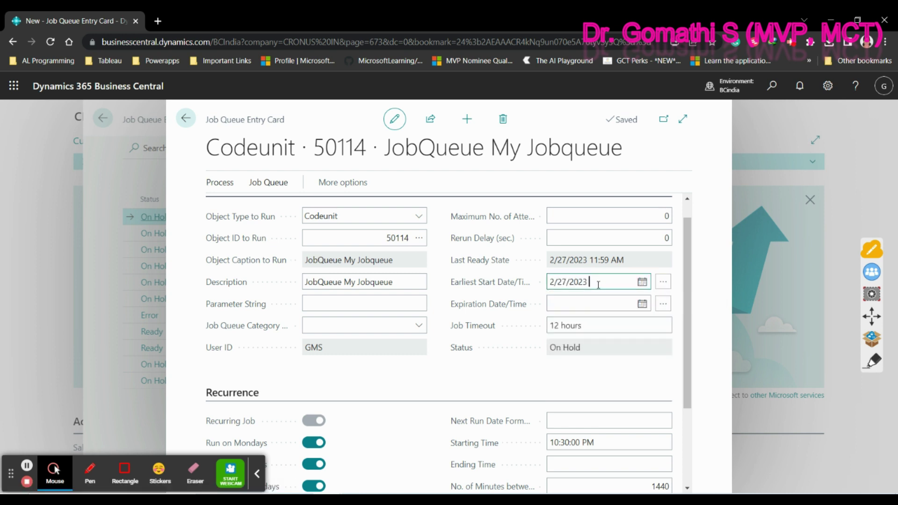
text(6:00 PM)
click(554, 304)
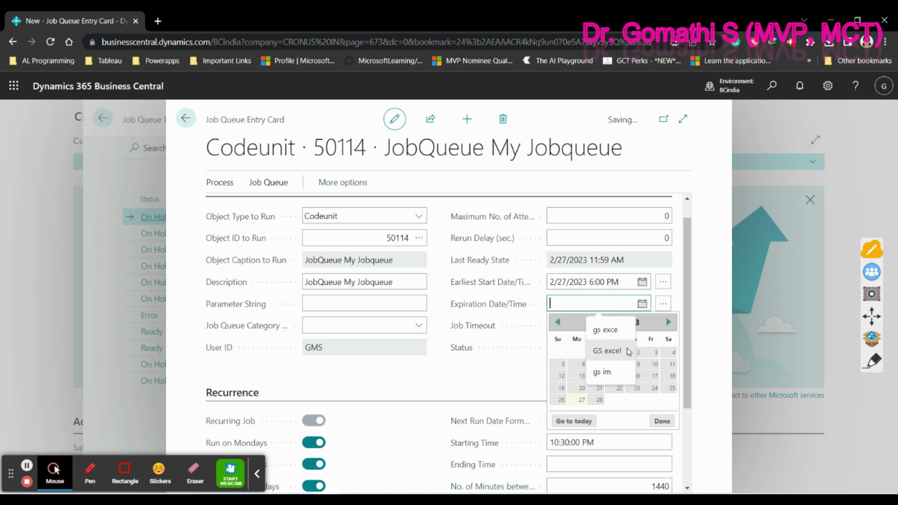
click(509, 351)
Set the recurrence Starting Time to 5:00 PM and check the No. of Minutes between Runs setting
scroll(538, 347, down, 2)
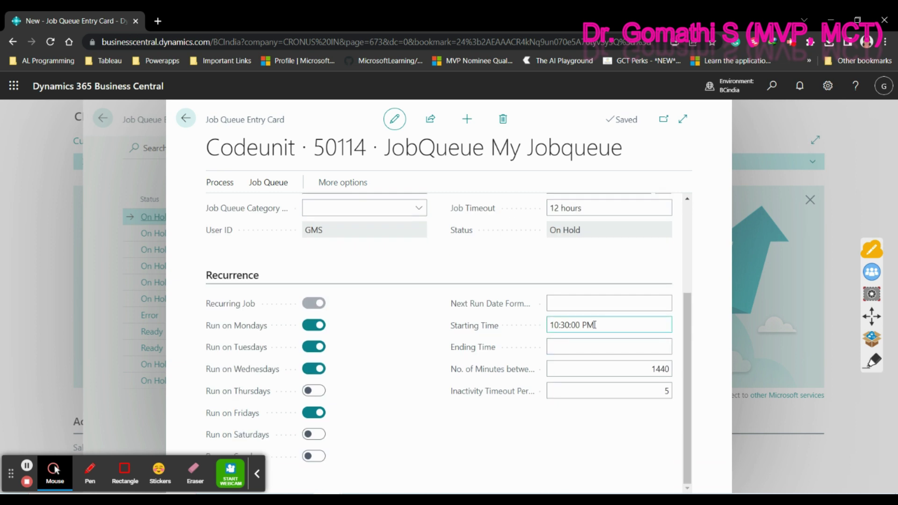
click(637, 324)
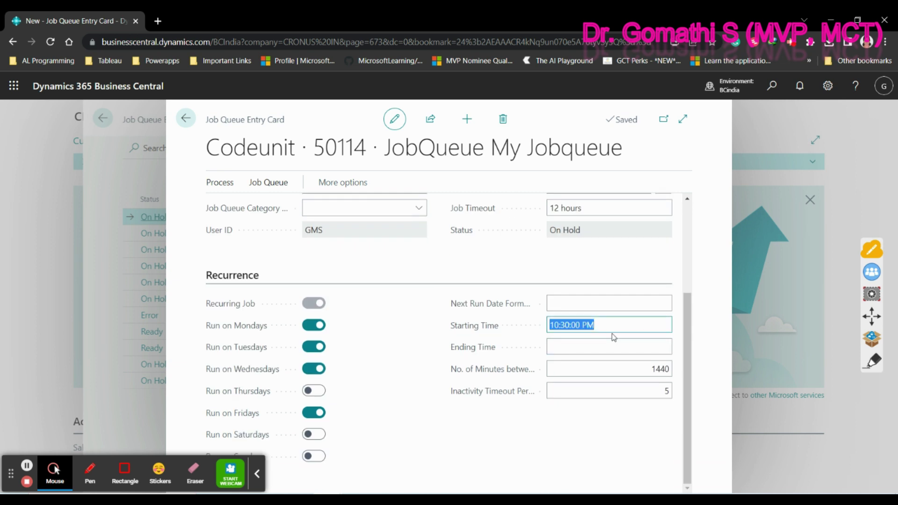
text(5:00 PM)
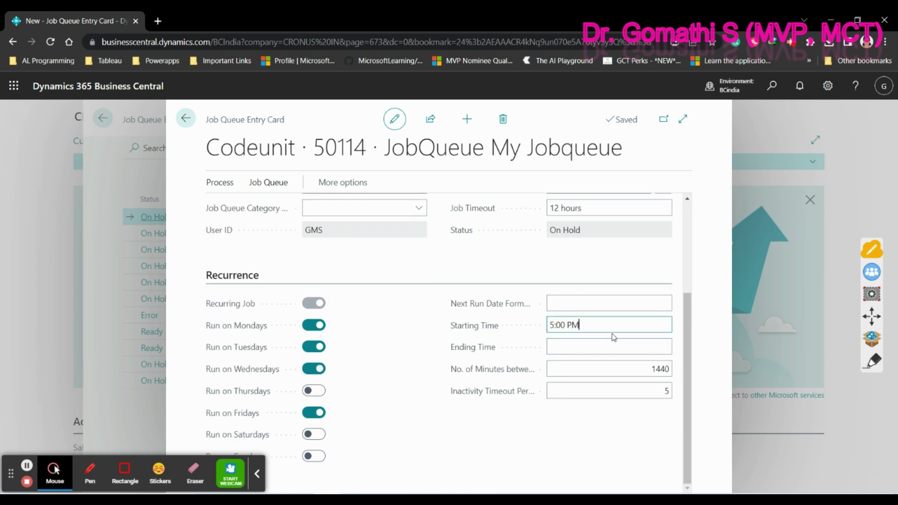
click(561, 445)
scroll(584, 375, up, 2)
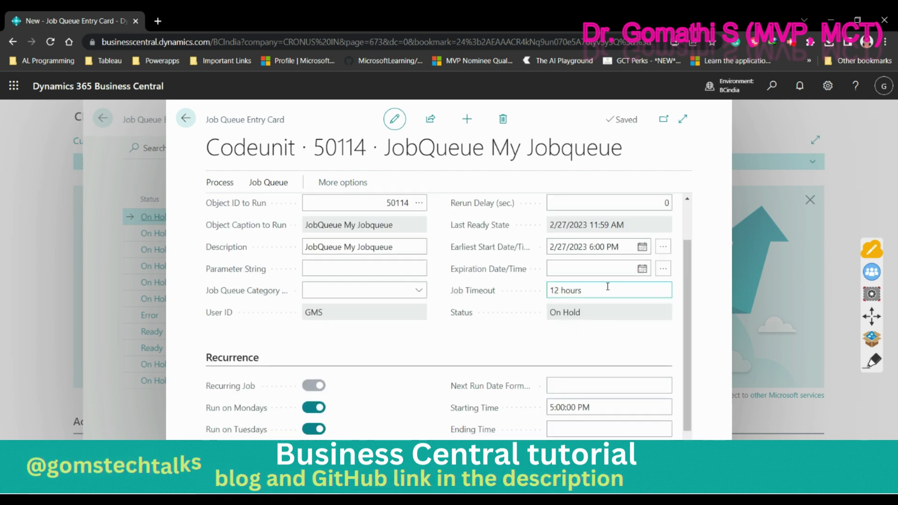
click(552, 408)
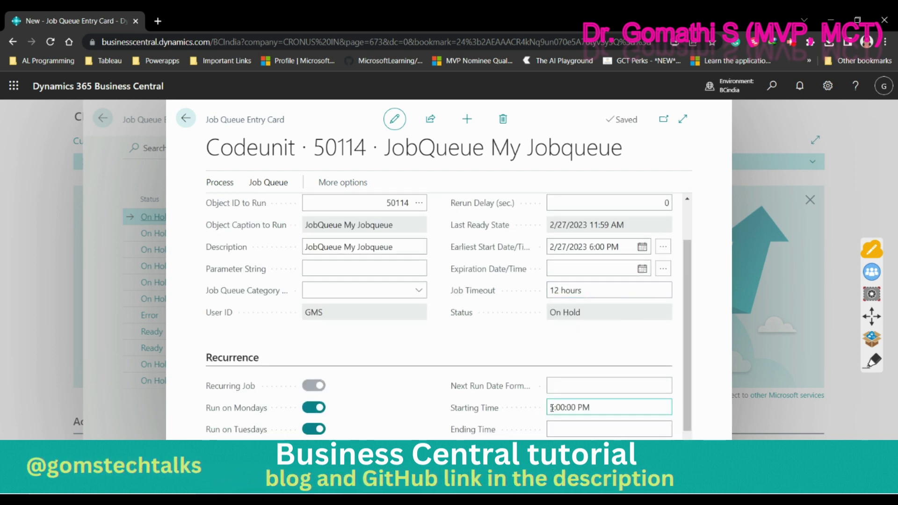
click(552, 408)
click(570, 313)
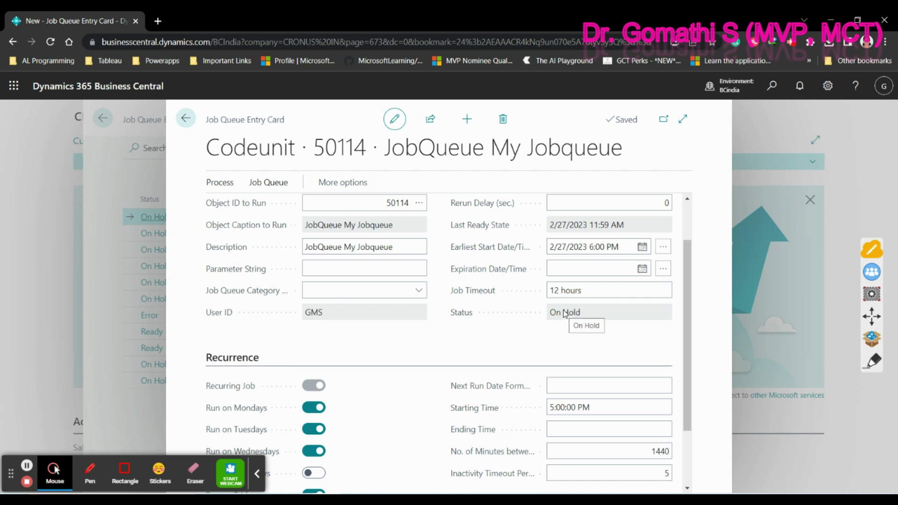
scroll(659, 363, down, 1)
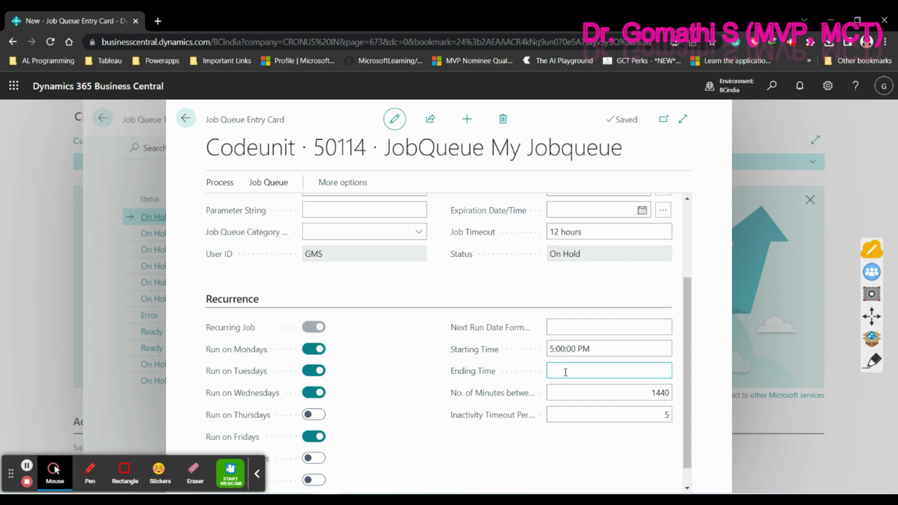
click(646, 393)
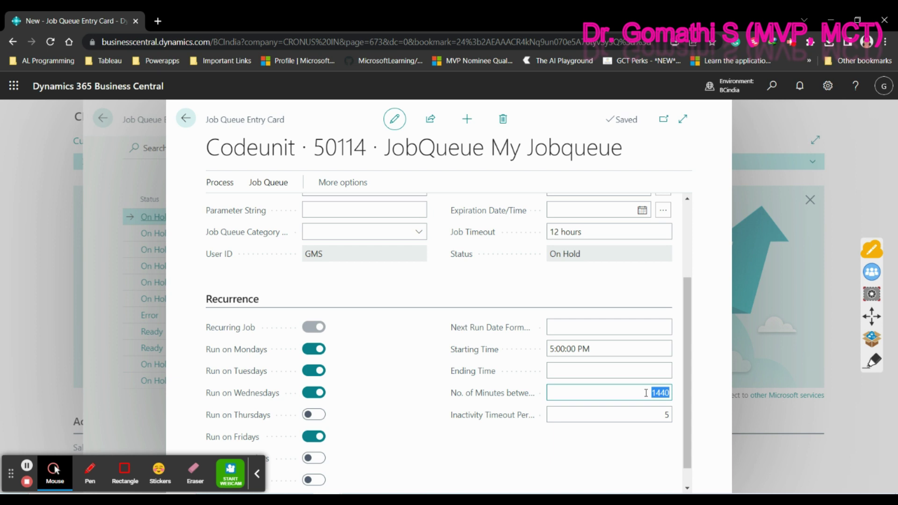
scroll(650, 387, down, 1)
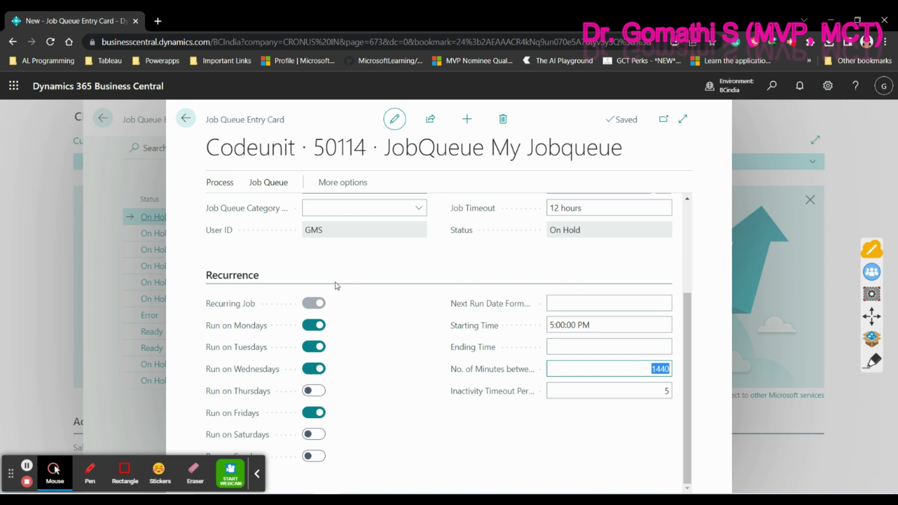
Reveal the card's secondary actions and examine the Process actions, including Set Status to Ready, Restart and Run once (foreground)
scroll(356, 294, up, 5)
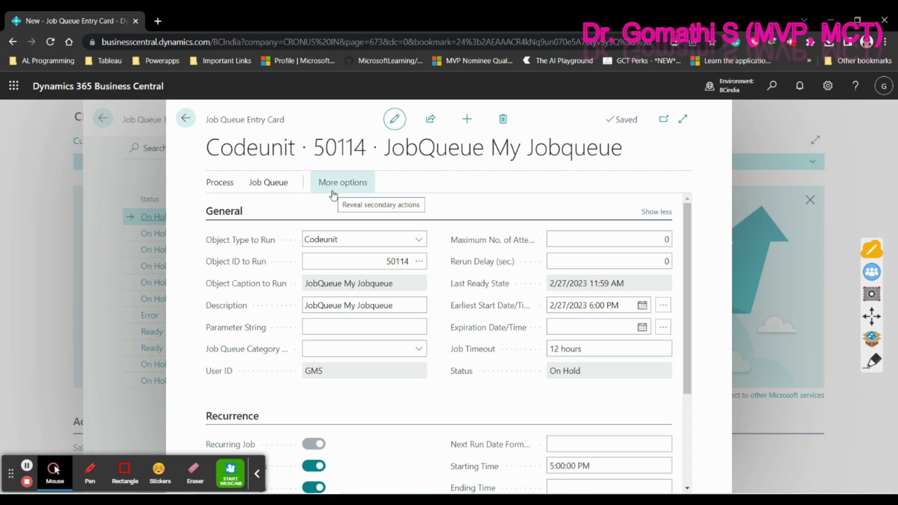
click(362, 184)
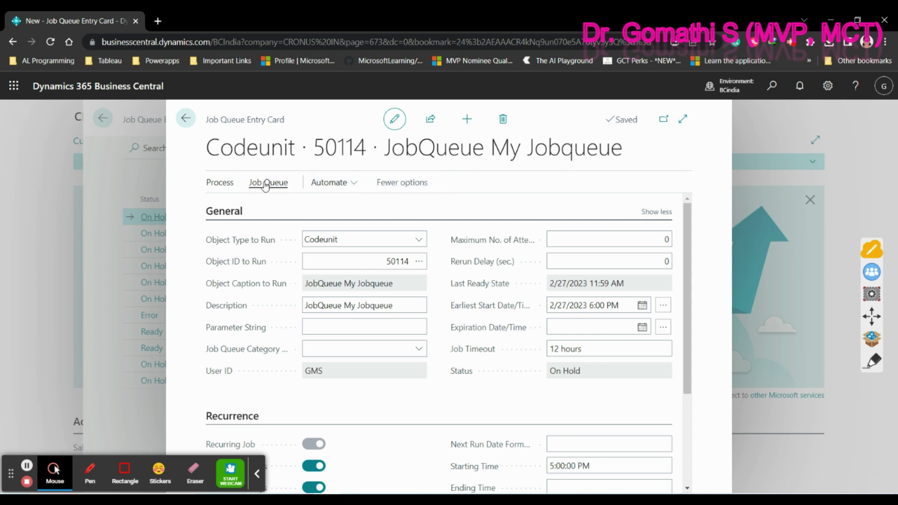
click(218, 183)
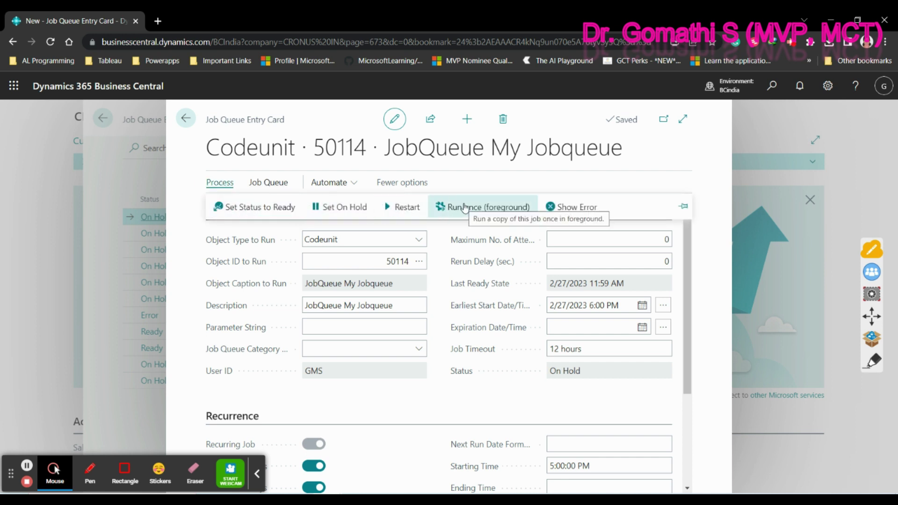
click(234, 204)
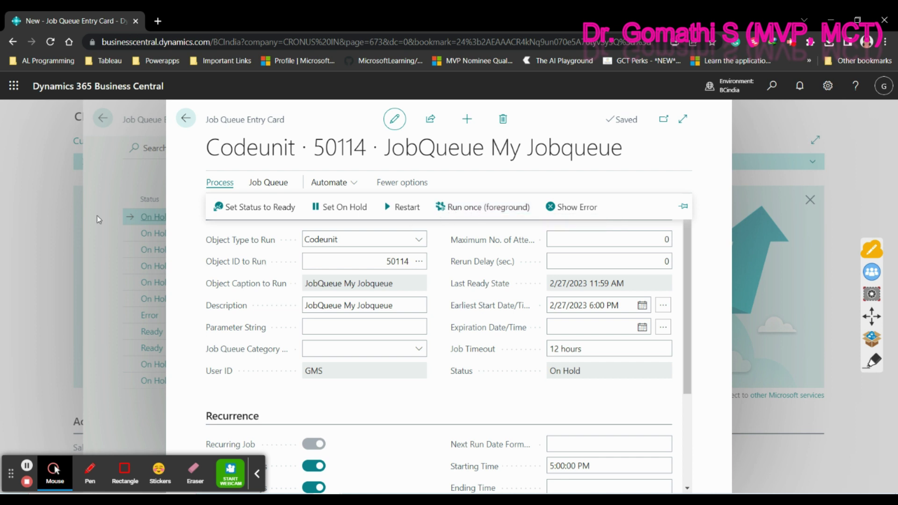
click(354, 183)
click(355, 182)
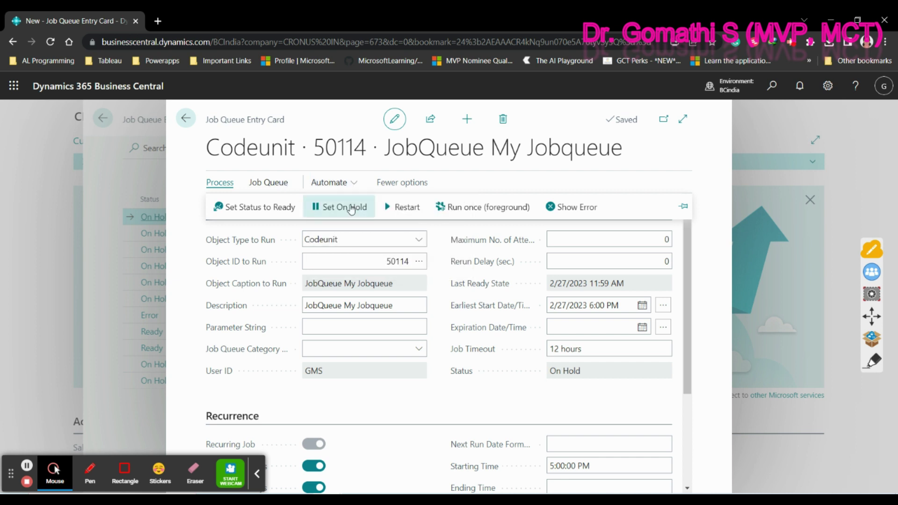
click(355, 180)
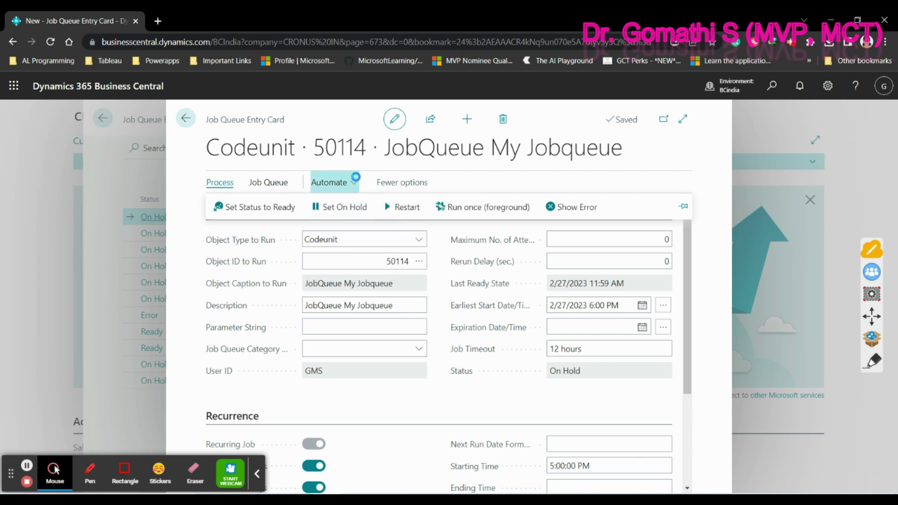
click(575, 181)
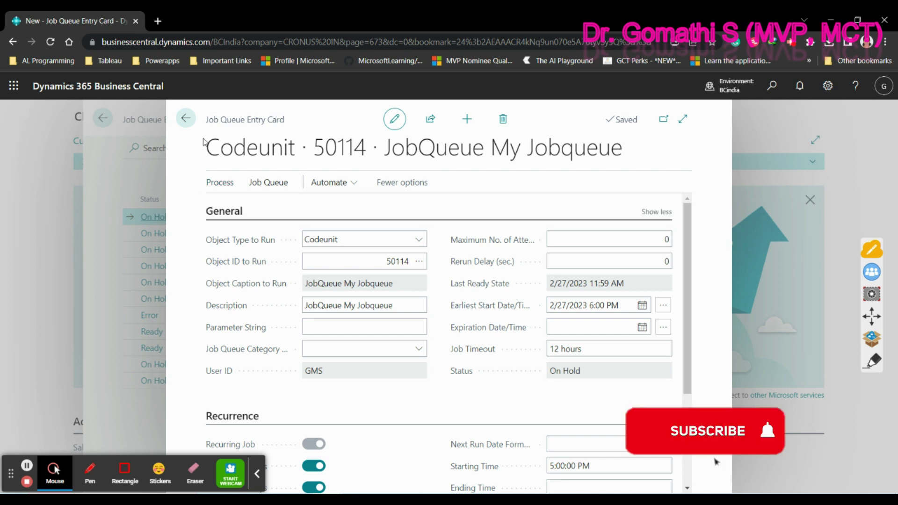
Review the Recurrence settings, return to the Job Queue Entries list and examine its columns through No. of Minutes between Runs
scroll(593, 351, down, 3)
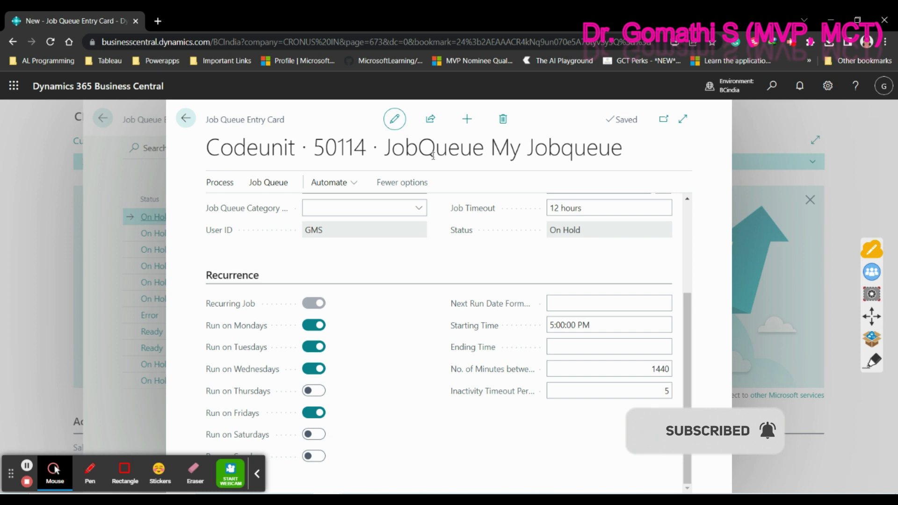
click(186, 119)
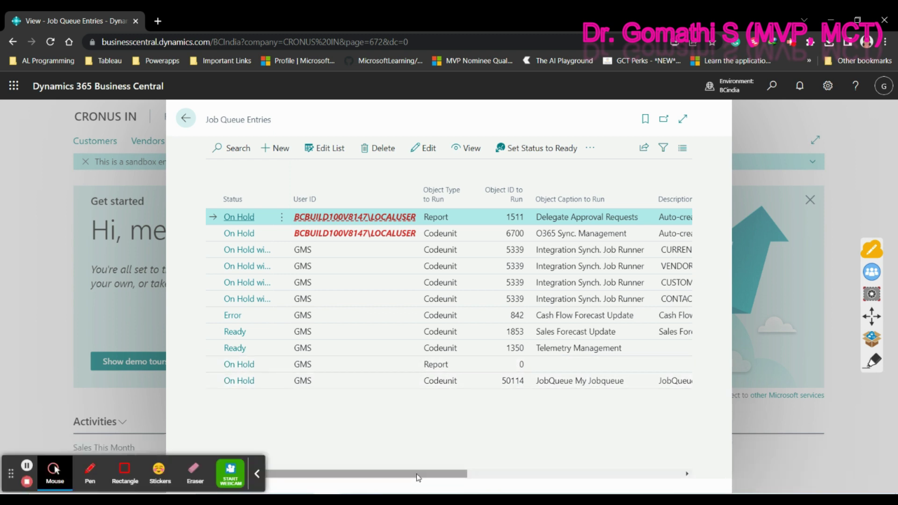
drag(417, 473, 622, 474)
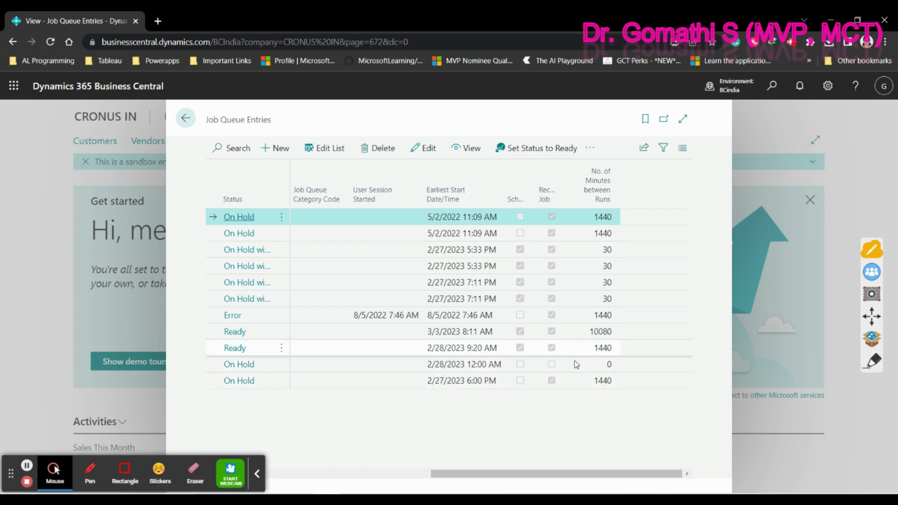
drag(594, 474, 300, 487)
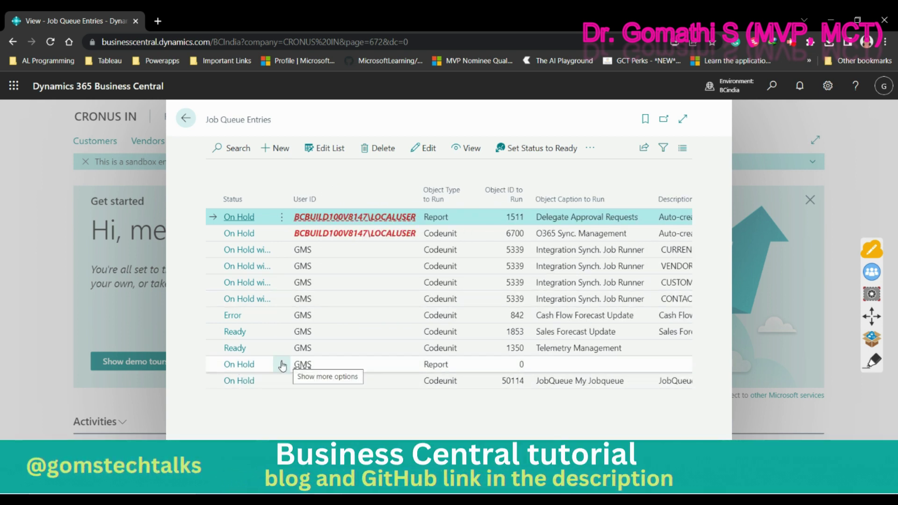
Delete the On Hold Report entry with Object ID 0 from the Job Queue Entries list and confirm the deletion
click(282, 364)
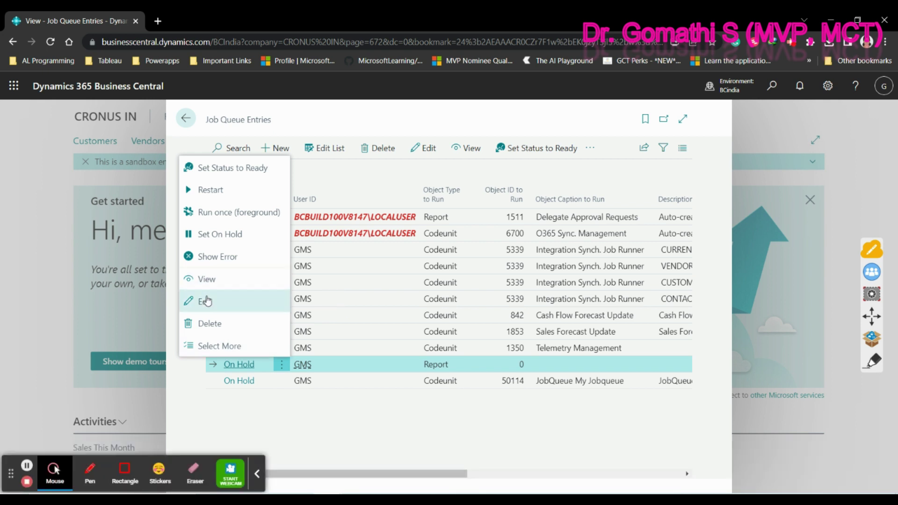
click(216, 330)
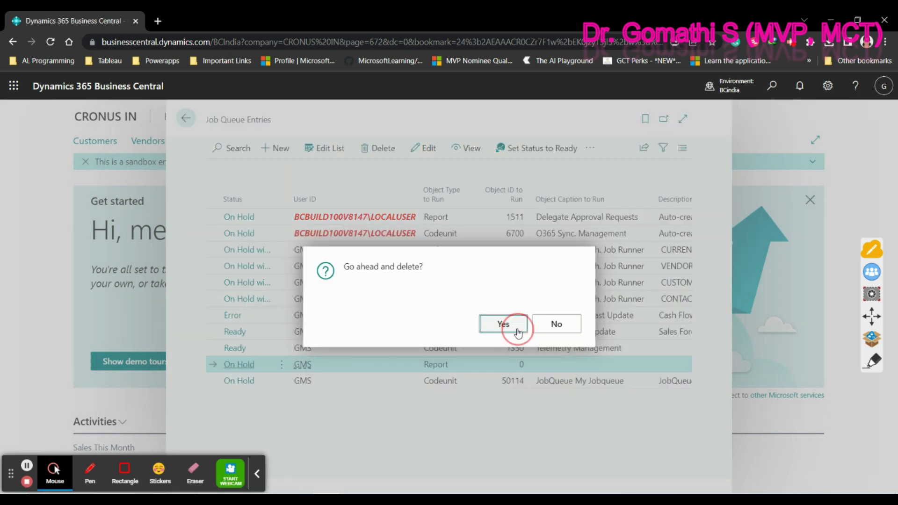
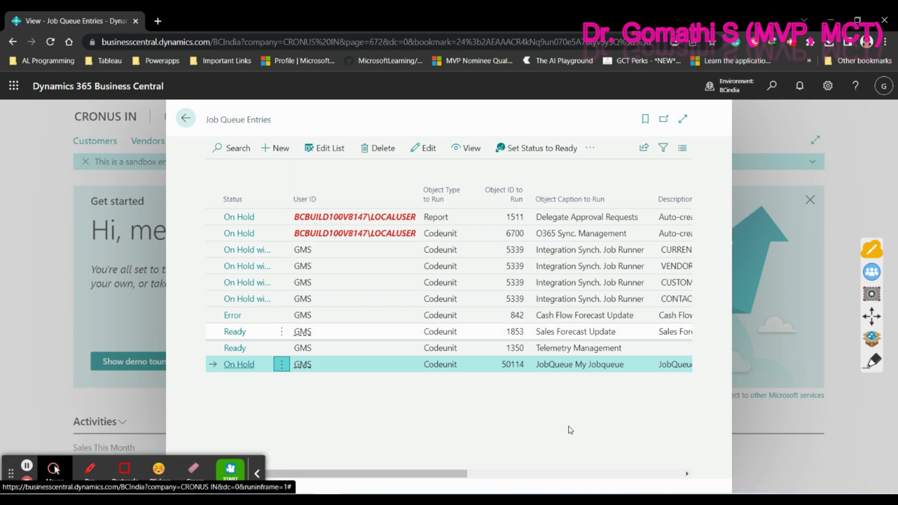
Switch to the codeunit in Visual Studio Code and annotate the screen with the underlined red handwritten words Report and Codeunit
key(alt+Tab)
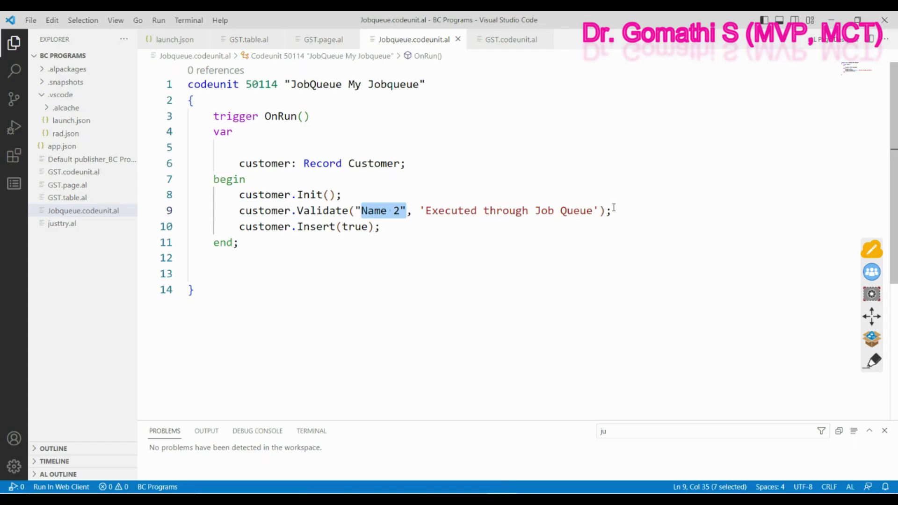
mouse_move(558, 145)
mouse_down()
mouse_move(566, 84)
mouse_move(588, 147)
mouse_move(636, 130)
mouse_move(629, 145)
mouse_move(673, 132)
mouse_move(706, 144)
mouse_move(714, 120)
mouse_move(631, 180)
mouse_up()
drag(515, 176, 758, 178)
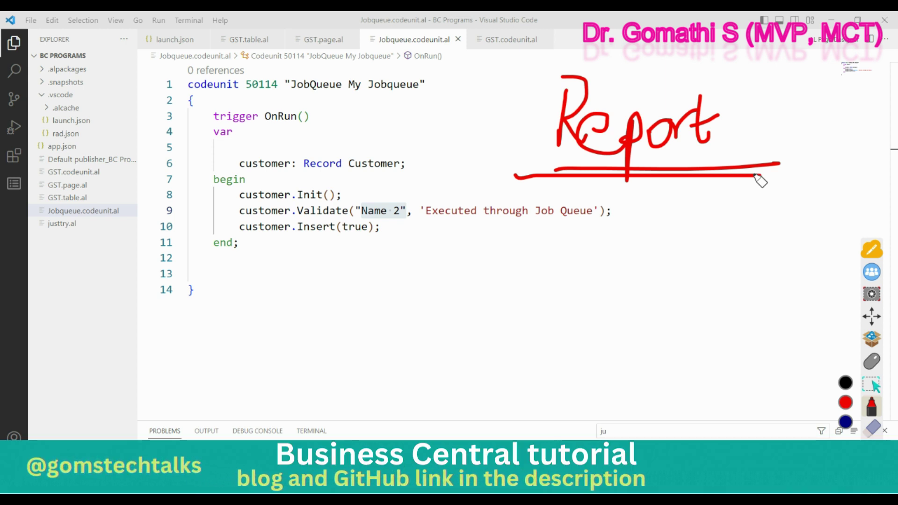
drag(567, 257, 597, 233)
mouse_move(568, 272)
mouse_down()
mouse_move(619, 257)
mouse_move(641, 225)
mouse_move(671, 244)
mouse_move(712, 230)
mouse_move(744, 243)
mouse_move(767, 213)
mouse_move(793, 280)
mouse_up()
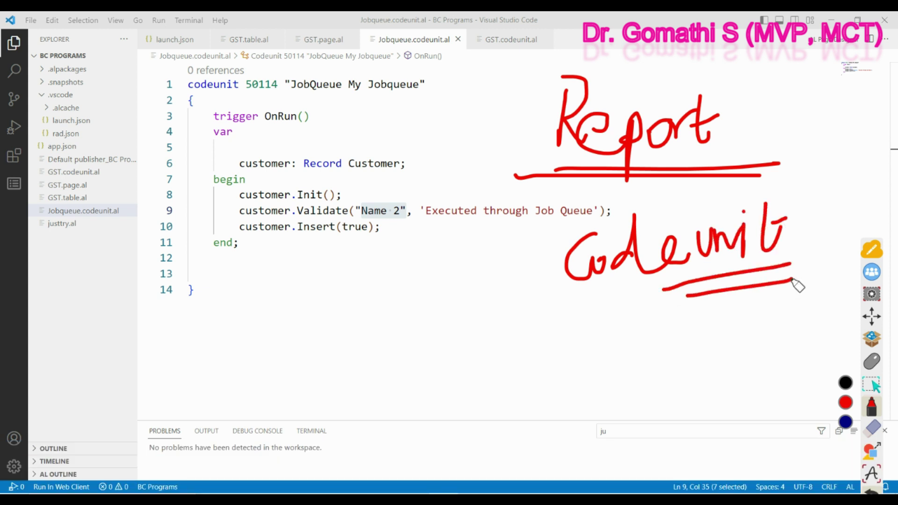
Bracket the codeunit's code in red and draw an arrow beside it with the underlined handwritten word Complex
mouse_move(193, 76)
mouse_down()
mouse_move(154, 173)
mouse_move(133, 294)
mouse_move(263, 312)
mouse_up()
drag(330, 276, 411, 281)
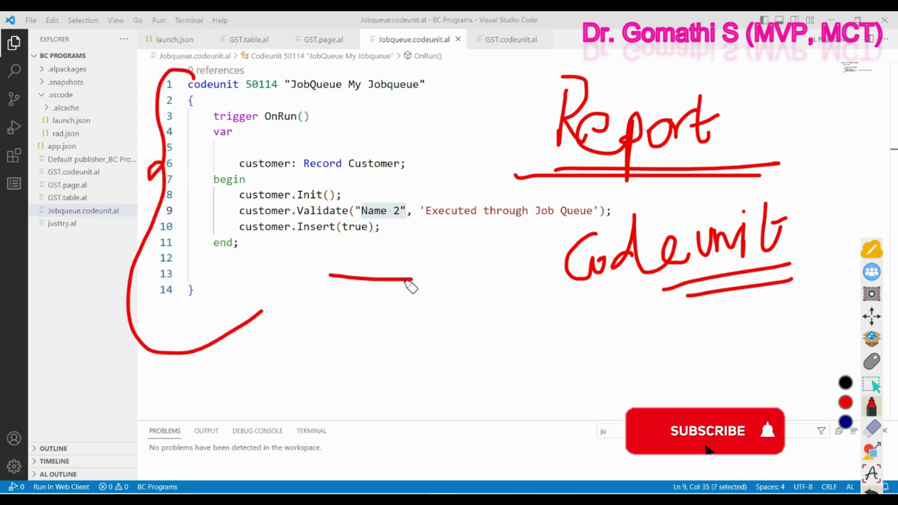
drag(343, 252, 374, 277)
drag(352, 231, 405, 329)
mouse_move(349, 330)
mouse_down()
mouse_move(395, 381)
mouse_move(441, 347)
mouse_move(481, 381)
mouse_move(548, 341)
mouse_move(577, 361)
mouse_move(627, 349)
mouse_up()
drag(318, 393, 606, 392)
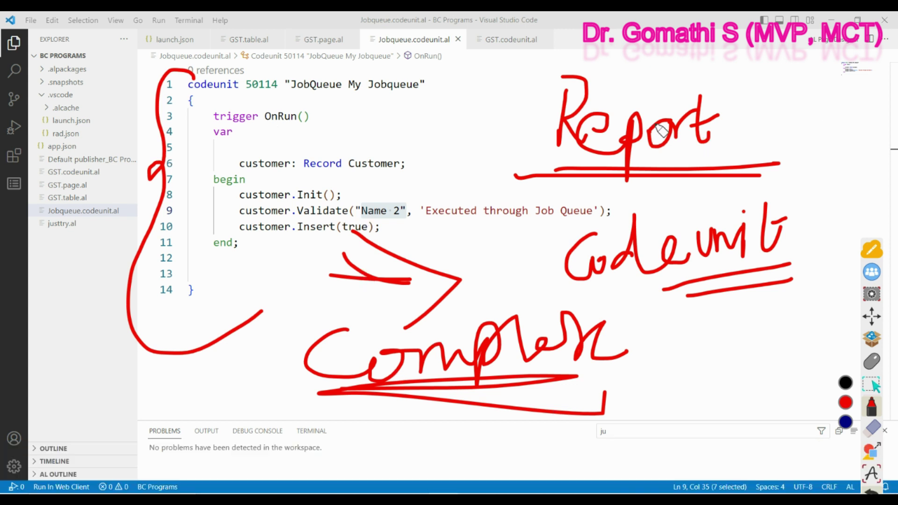
Underline the handwritten word Report again and add the underlined word Process beside Complex
drag(531, 171, 778, 165)
drag(561, 173, 740, 168)
mouse_move(705, 325)
mouse_down()
mouse_move(706, 358)
mouse_move(819, 346)
mouse_move(845, 312)
mouse_move(826, 358)
mouse_up()
mouse_move(781, 381)
mouse_down()
mouse_move(676, 418)
mouse_move(860, 380)
mouse_up()
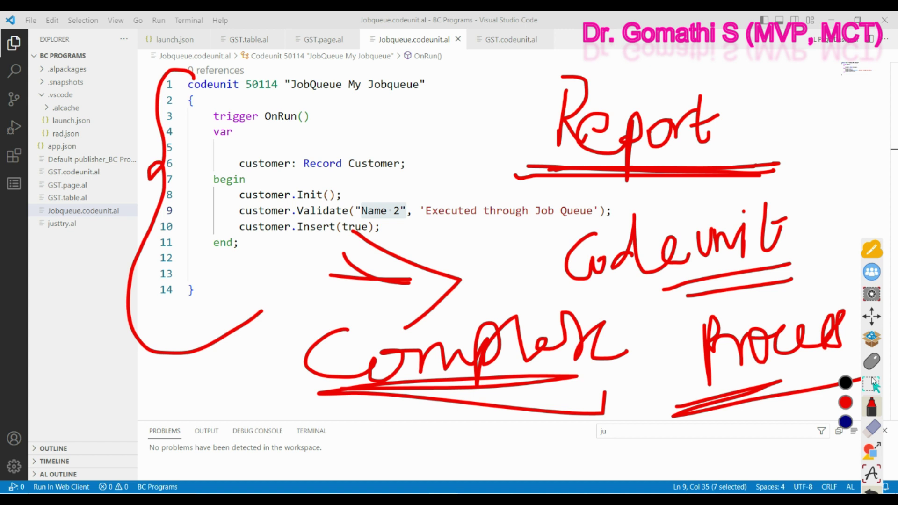
mouse_move(428, 124)
mouse_down()
mouse_move(501, 99)
mouse_move(524, 119)
mouse_up()
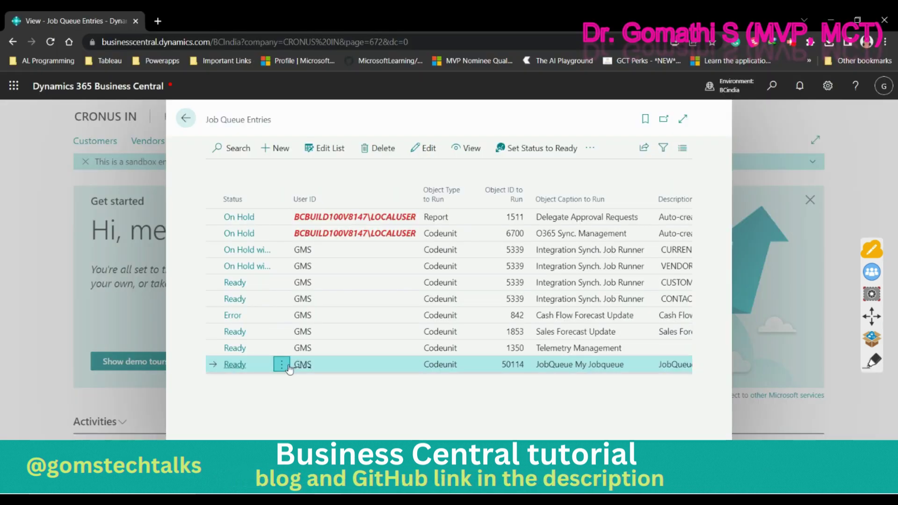
Switch back to Business Central and run the codeunit 50114 job queue entry once in the foreground, accepting the dialogs
click(282, 365)
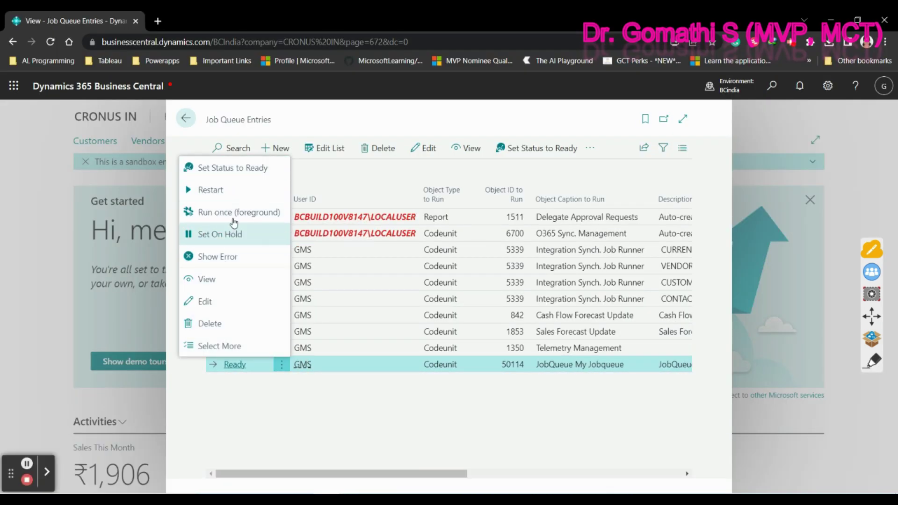
click(218, 214)
click(513, 322)
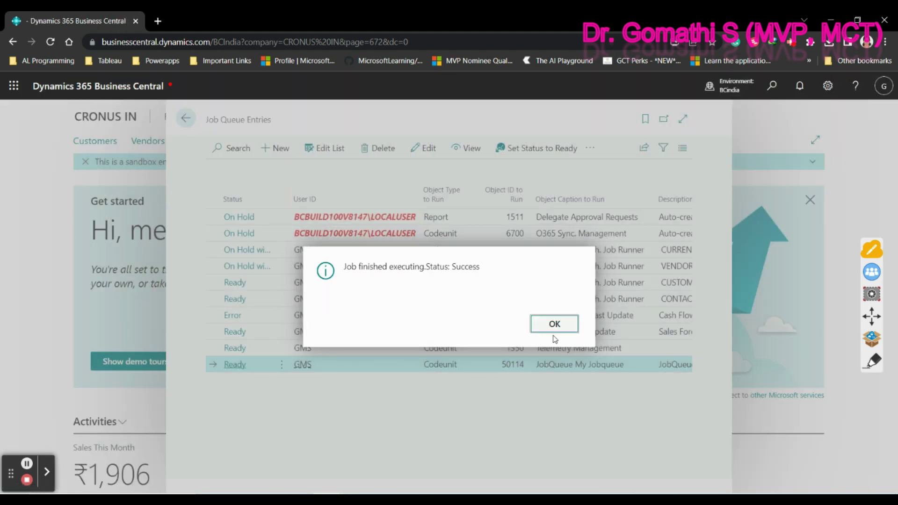
click(557, 324)
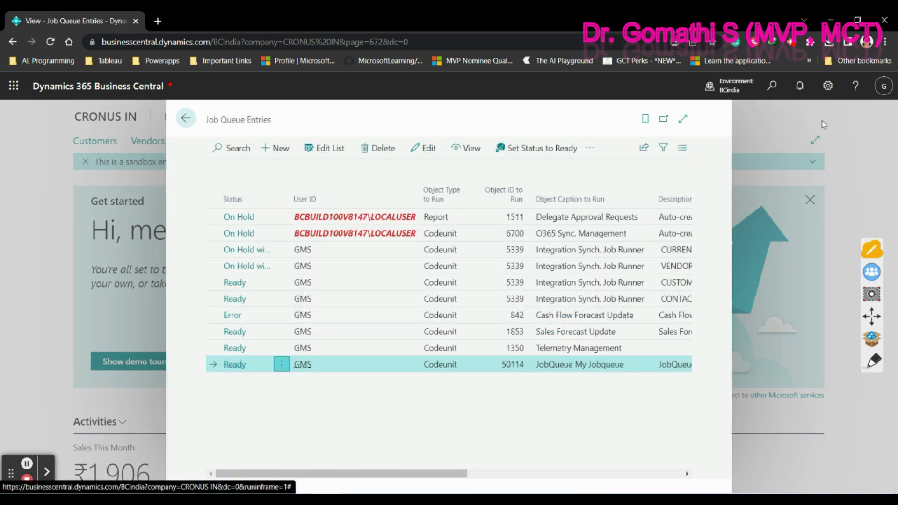
Search for customer, open the Customers list and check the Name 2 values of the last records
click(771, 86)
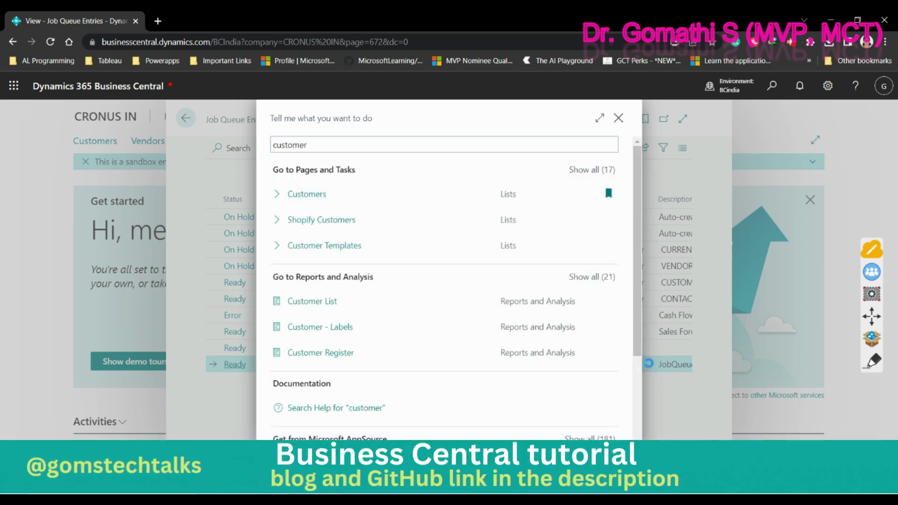
click(314, 193)
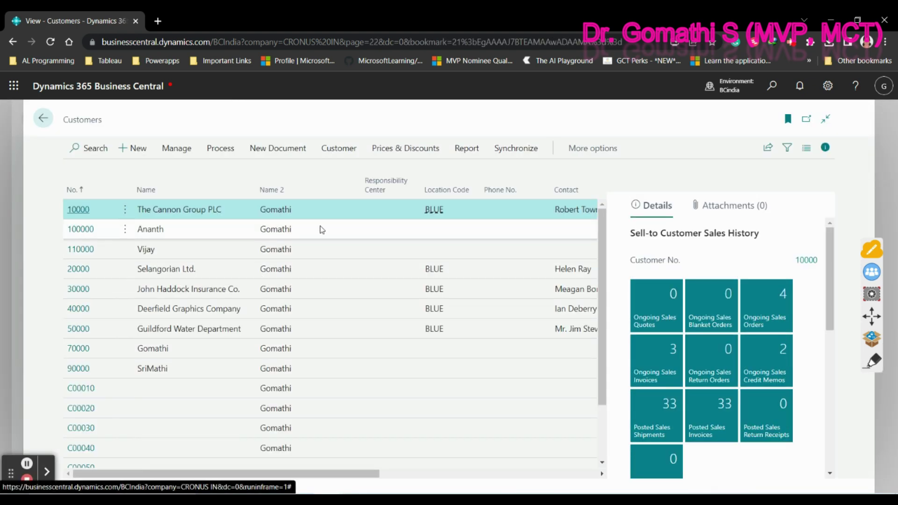
scroll(331, 384, down, 3)
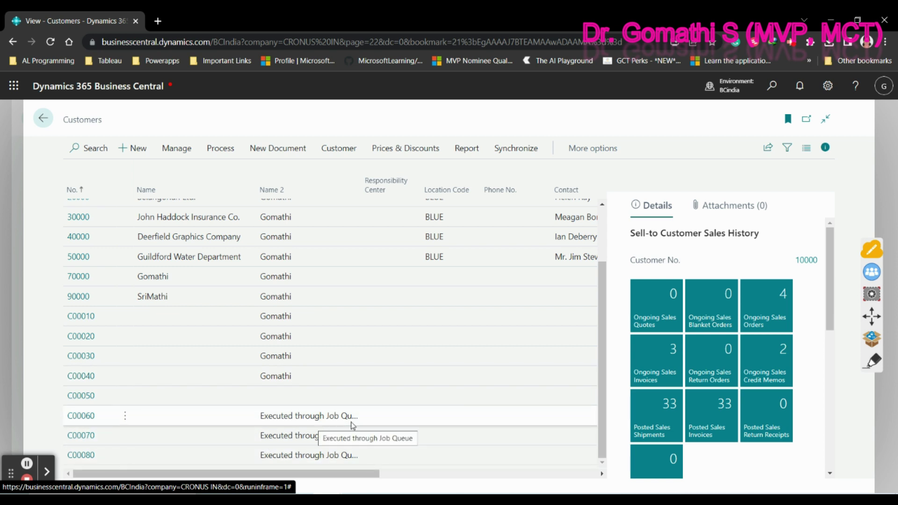
Open the card of the first customer whose Name 2 is Executed through Job Queue, examine its fields and return to the list
click(87, 421)
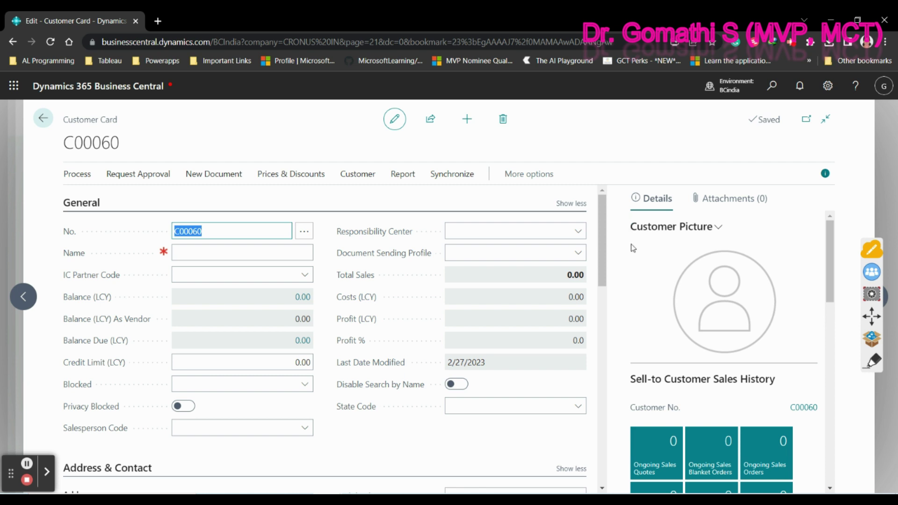
scroll(633, 248, down, 2)
scroll(116, 475, down, 1)
scroll(148, 389, up, 1)
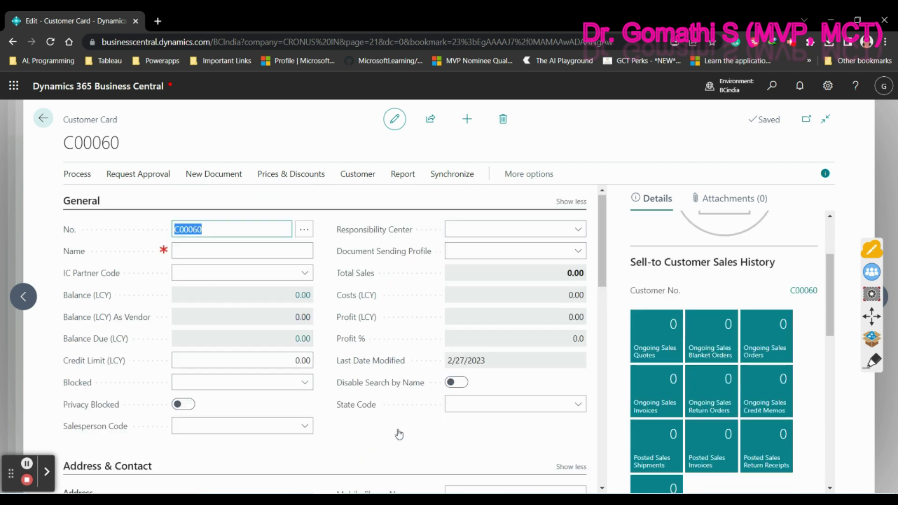
click(43, 118)
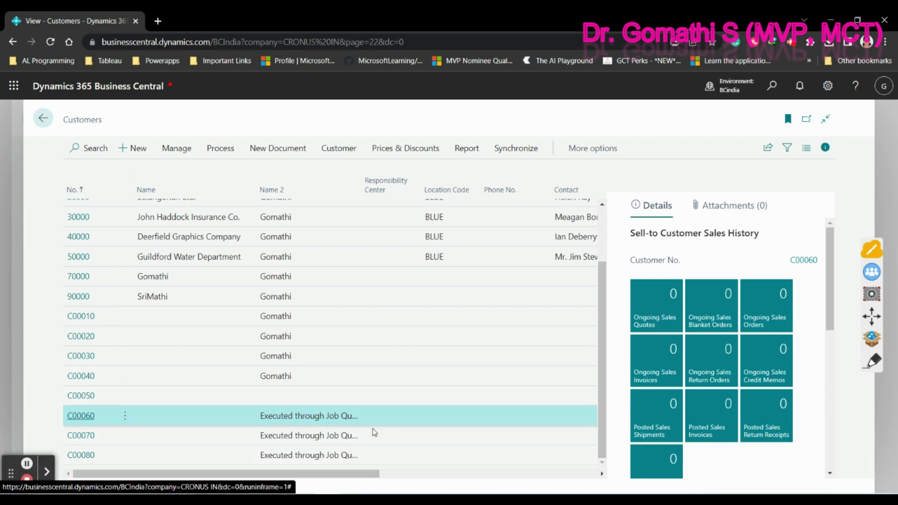
Switch to Visual Studio Code and review the codeunit's Validate line for Name 2 and the Insert(true) line
key(alt+Tab)
click(363, 226)
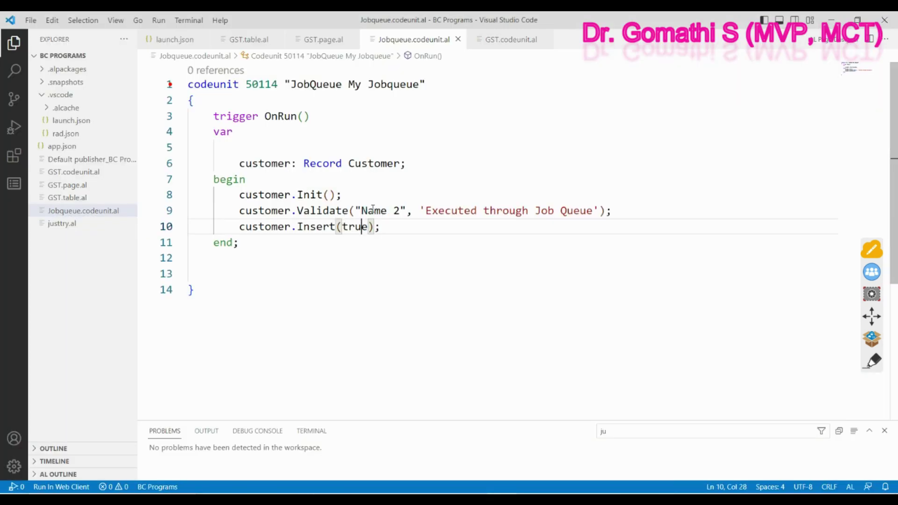
mouse_move(424, 211)
mouse_down()
mouse_move(606, 212)
mouse_move(418, 225)
mouse_up()
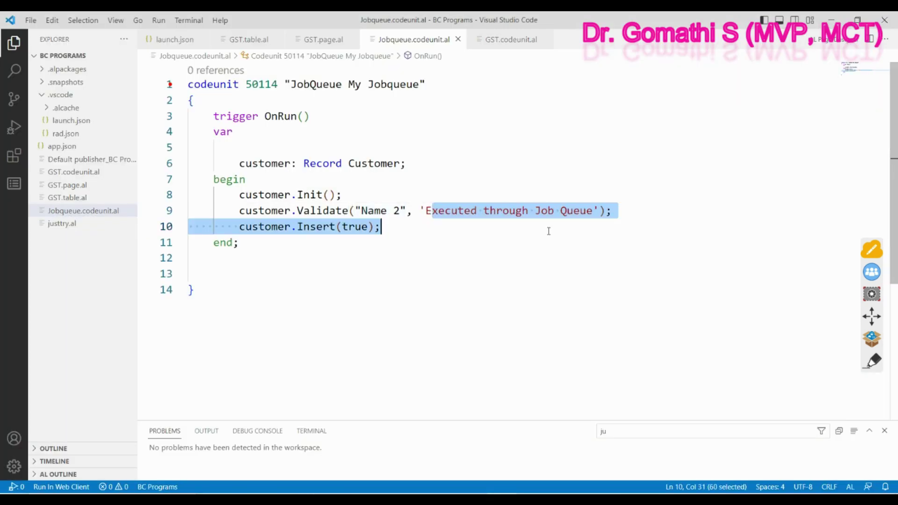
click(418, 219)
click(418, 217)
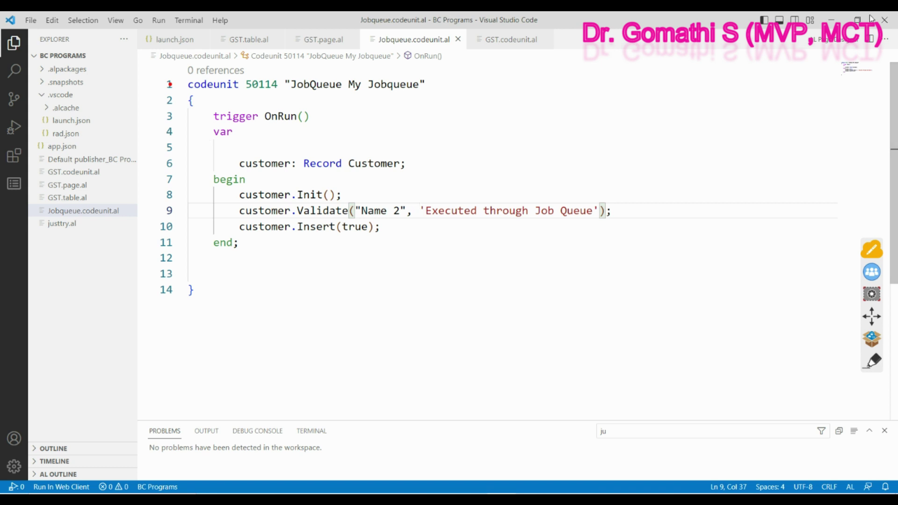